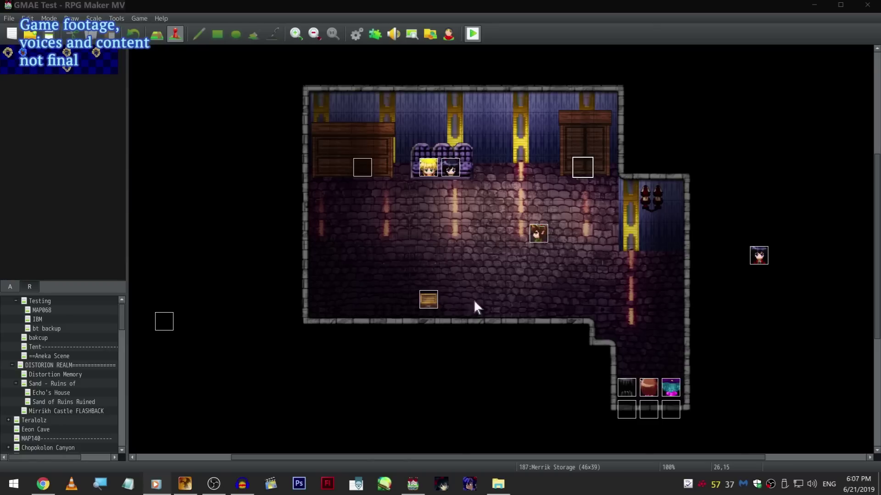
Look through the project's map tree and open the Waterway map.
scroll(99, 395, "down", 15)
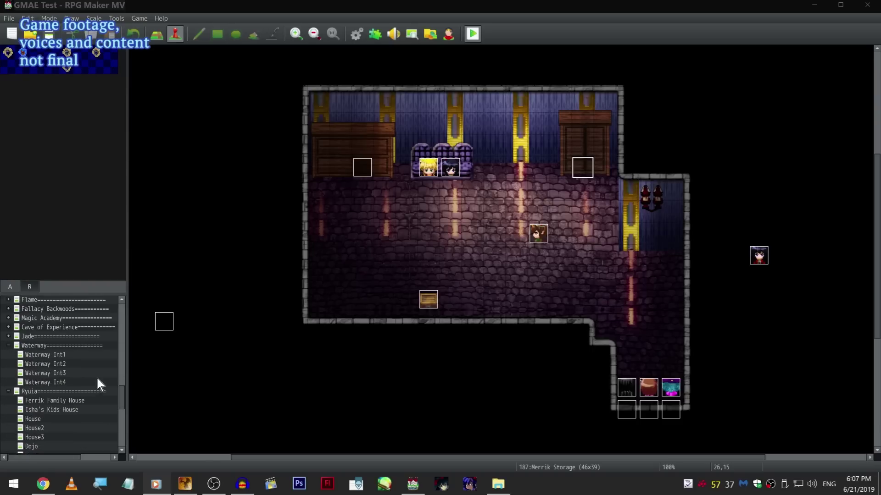
scroll(116, 395, "down", 2)
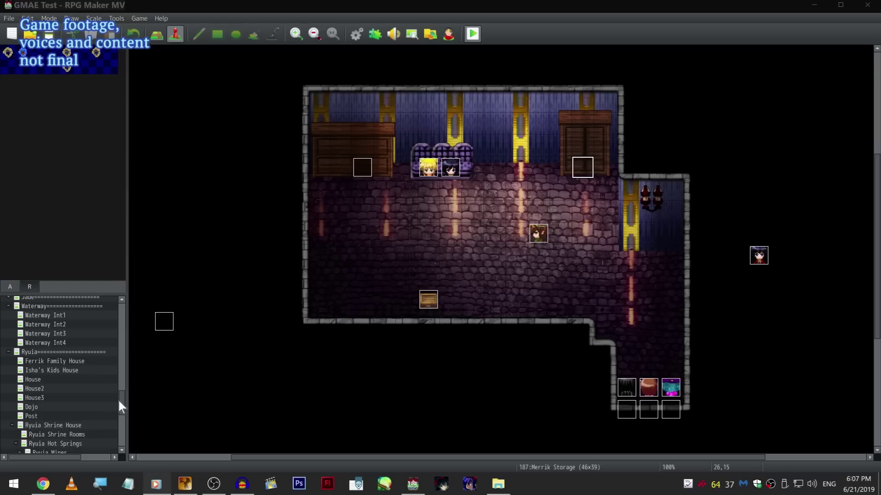
left_click_drag(123, 400, 125, 420)
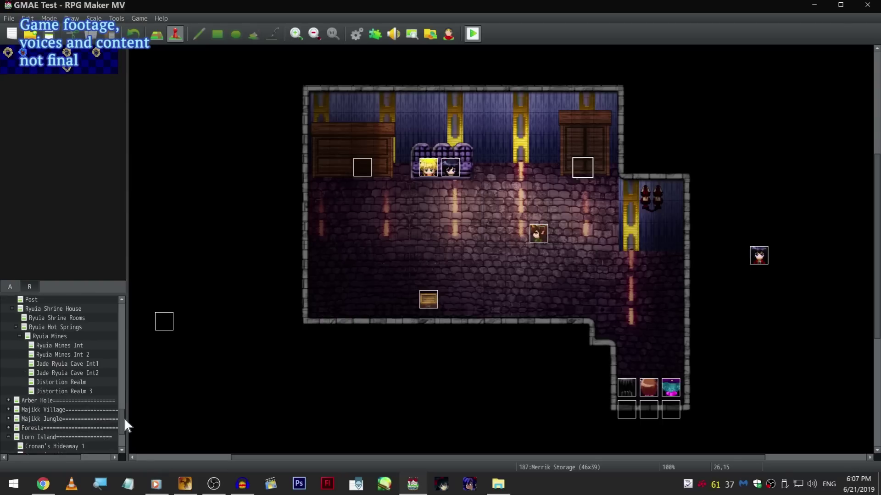
scroll(125, 418, "down", 1)
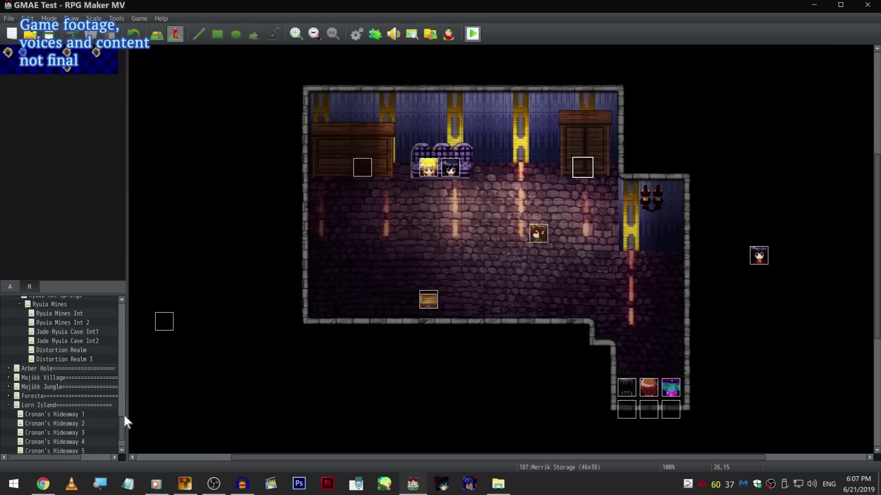
scroll(124, 417, "up", 6)
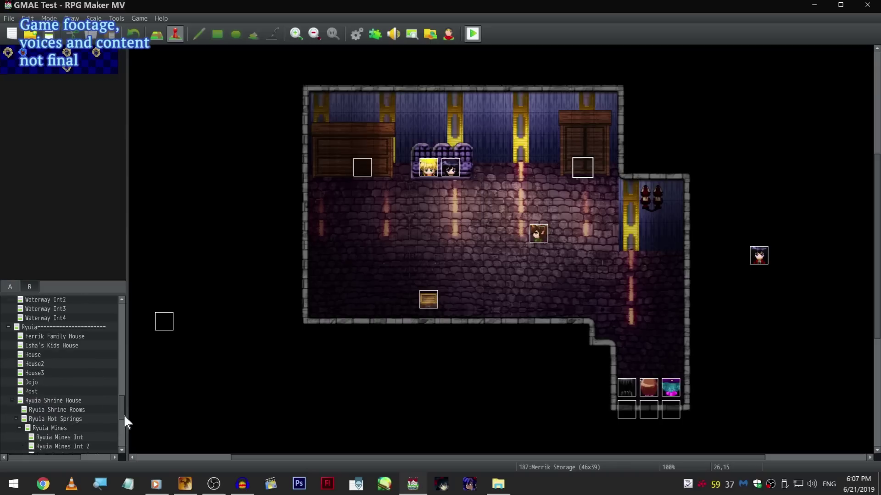
scroll(125, 416, "up", 2)
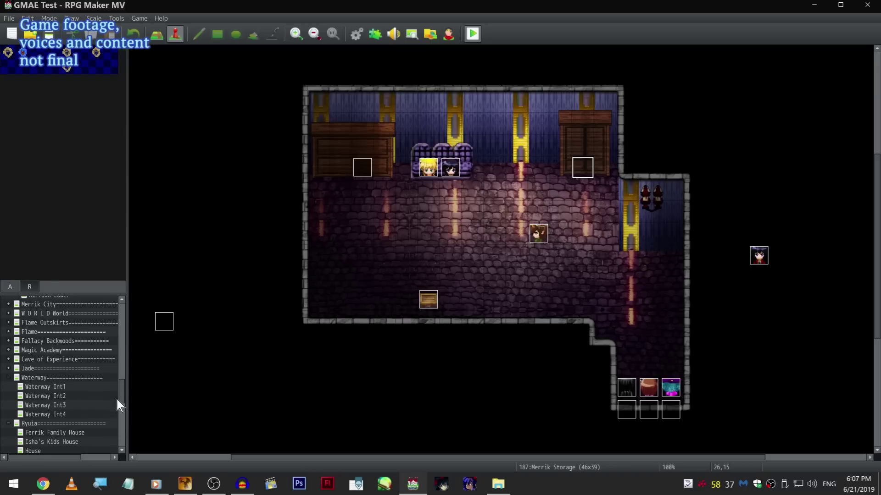
scroll(108, 363, "down", 2)
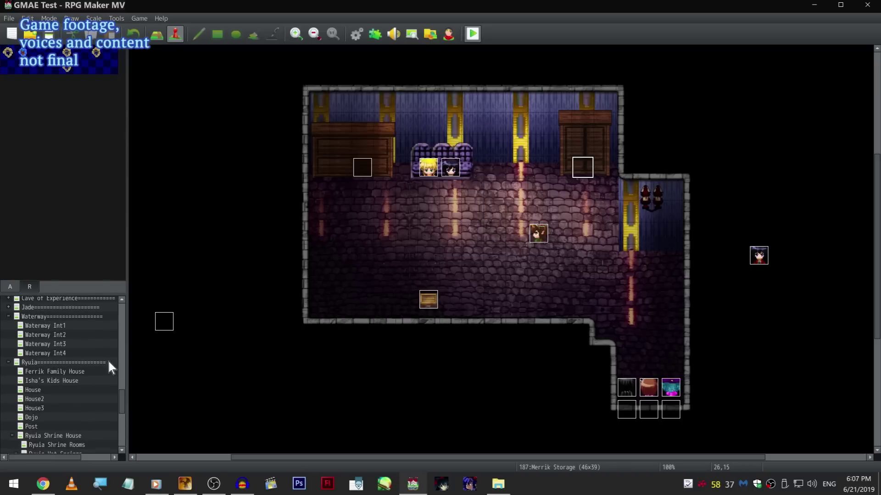
left_click(77, 318)
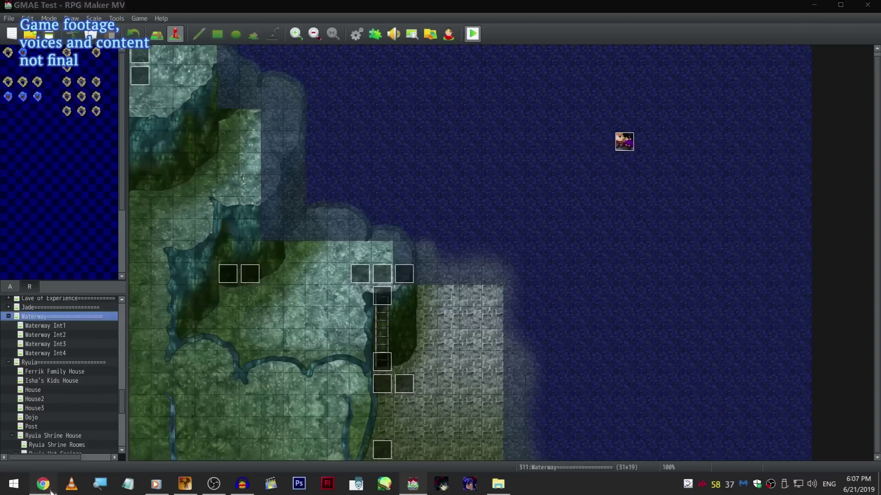
Switch to the Checkvist to-do list in Chrome, expand chapter 8 Essence and go through its subtasks.
left_click(43, 484)
scroll(167, 271, "up", 2)
scroll(166, 279, "down", 4)
scroll(197, 245, "up", 3)
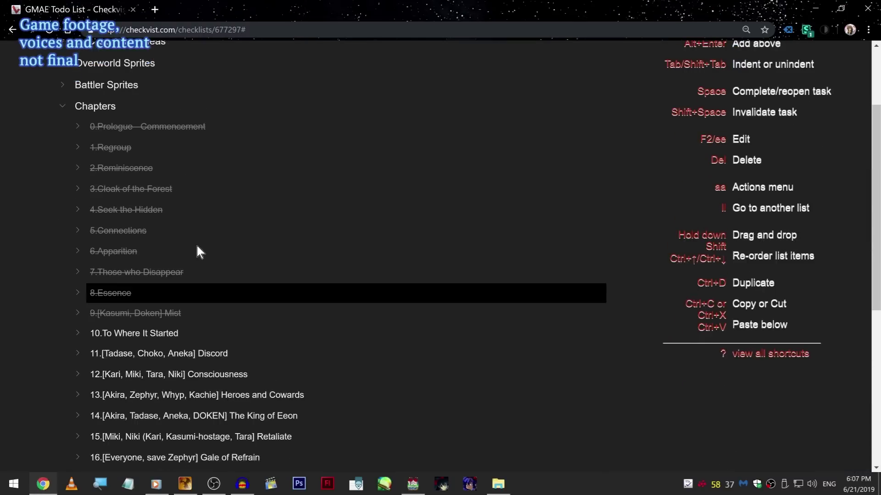
left_click_drag(202, 315, 80, 293)
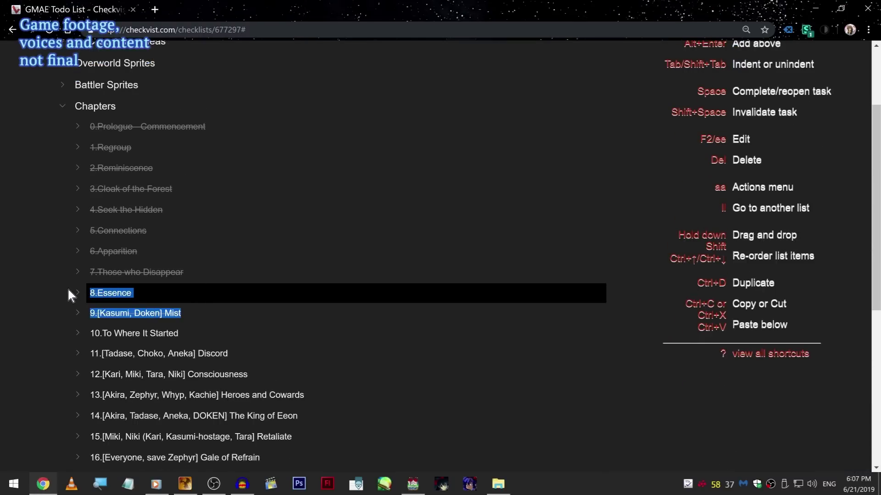
left_click(78, 293)
left_click(202, 312)
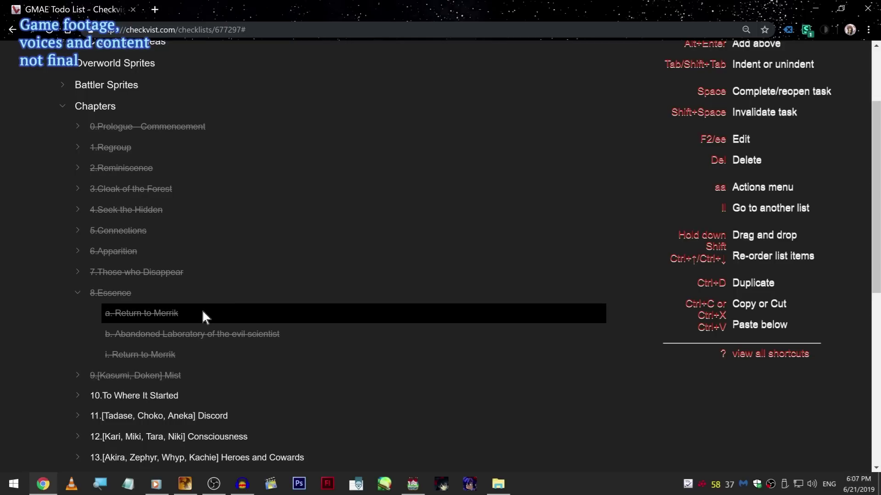
left_click(218, 356)
scroll(188, 328, "down", 2)
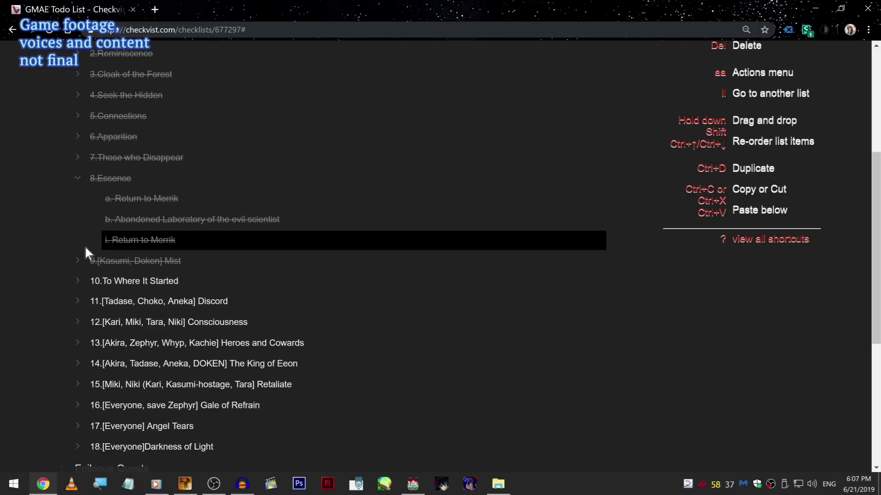
Expand chapter 9 Mist, go through its Foresta and Merrik subtasks, and highlight the entries from chapter 8 to chapter 10.
scroll(86, 248, "up", 2)
left_click(77, 342)
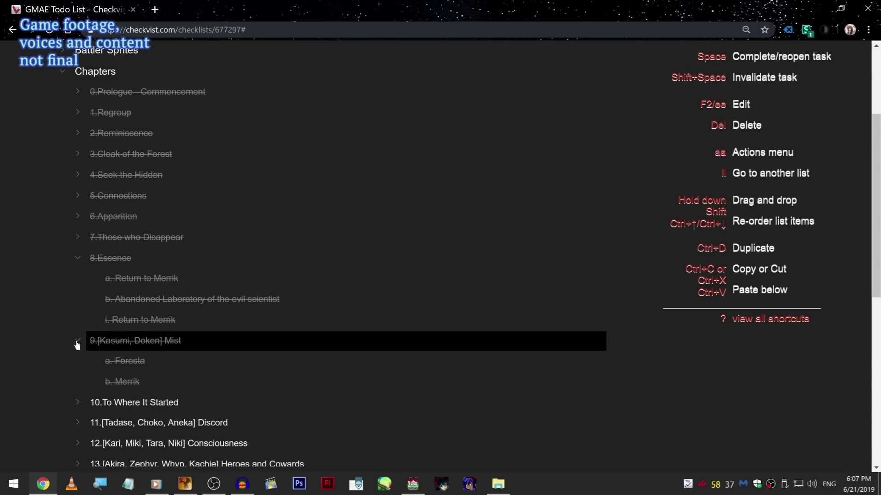
left_click(196, 361)
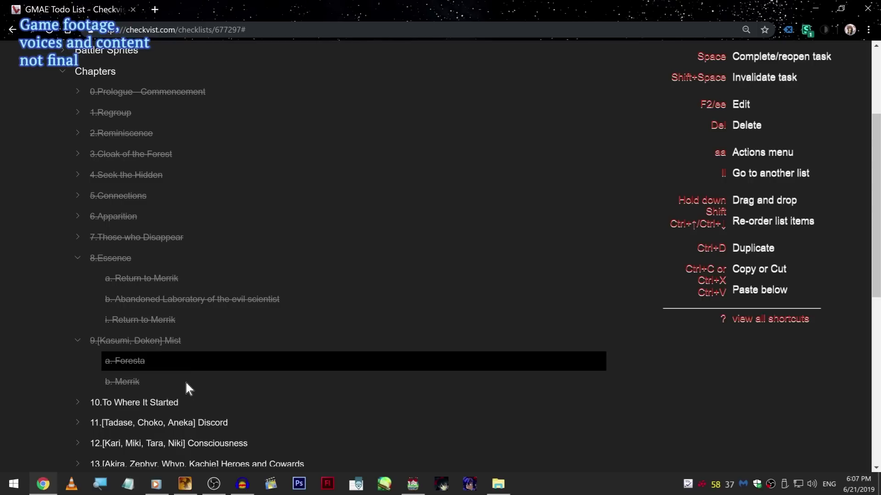
left_click(187, 381)
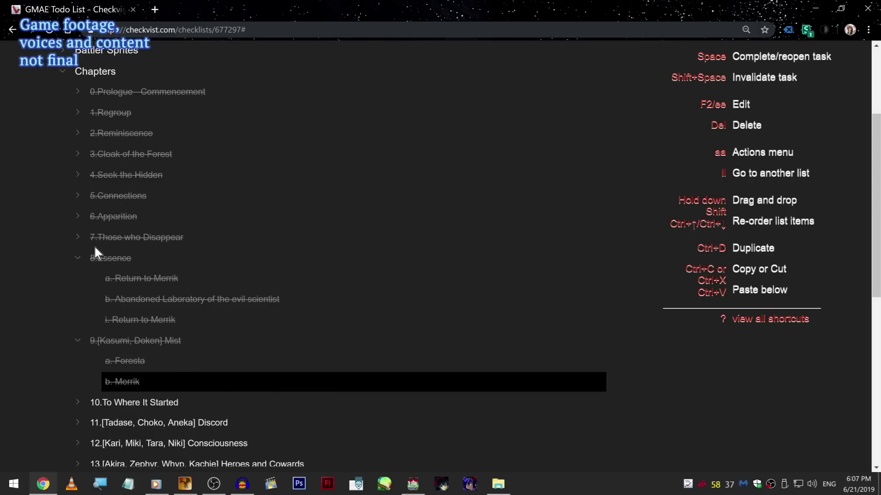
left_click_drag(51, 254, 261, 403)
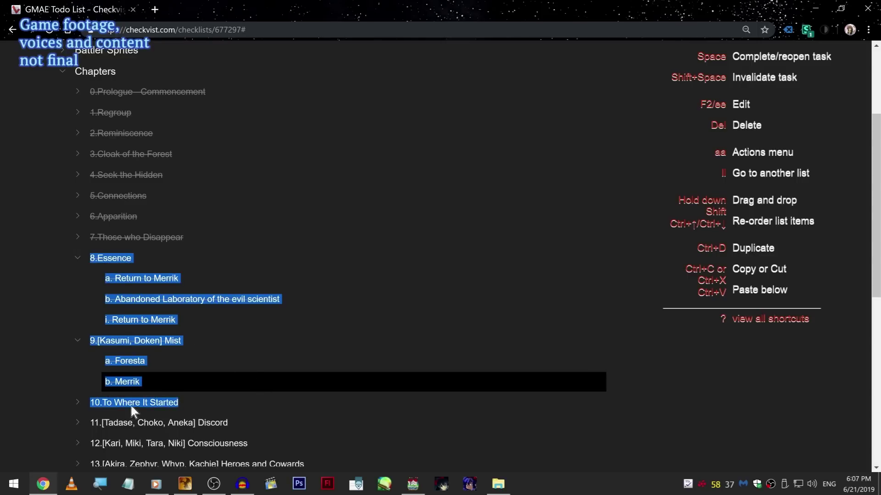
Expand chapter 10 To Where It Started, check its Teralolz subtask and collapse the chapter again.
scroll(112, 397, "down", 1)
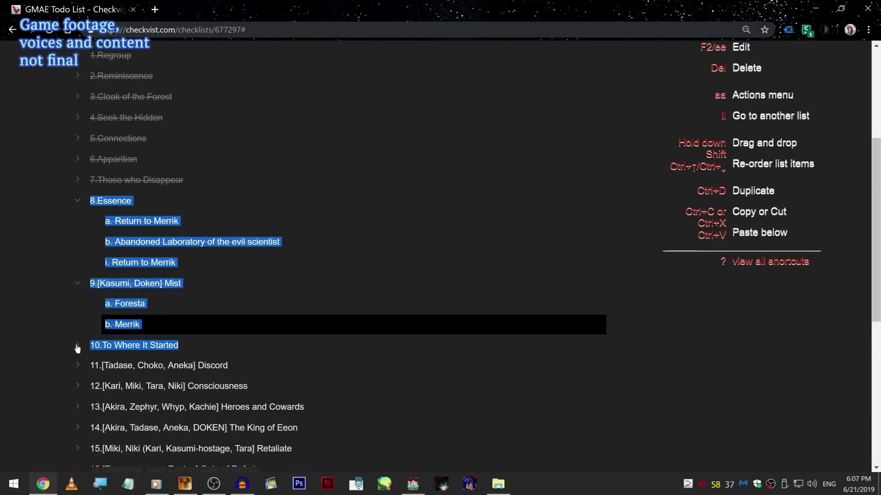
left_click(77, 347)
left_click(186, 365)
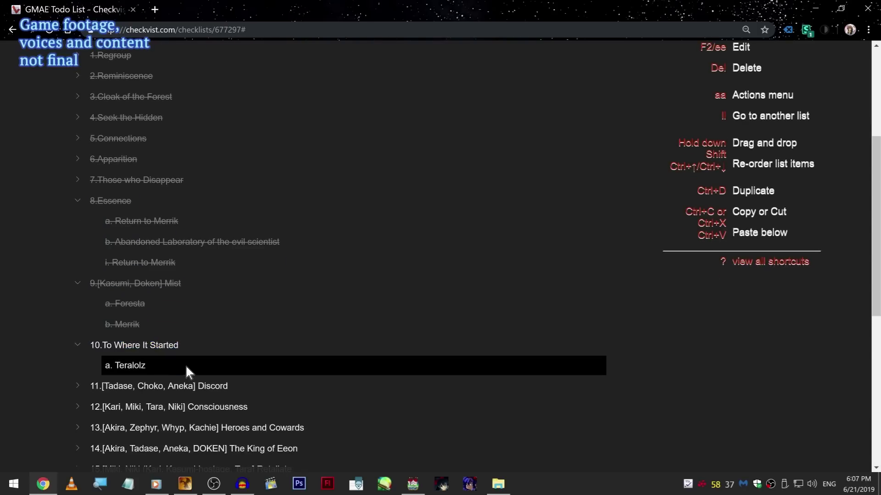
left_click(78, 345)
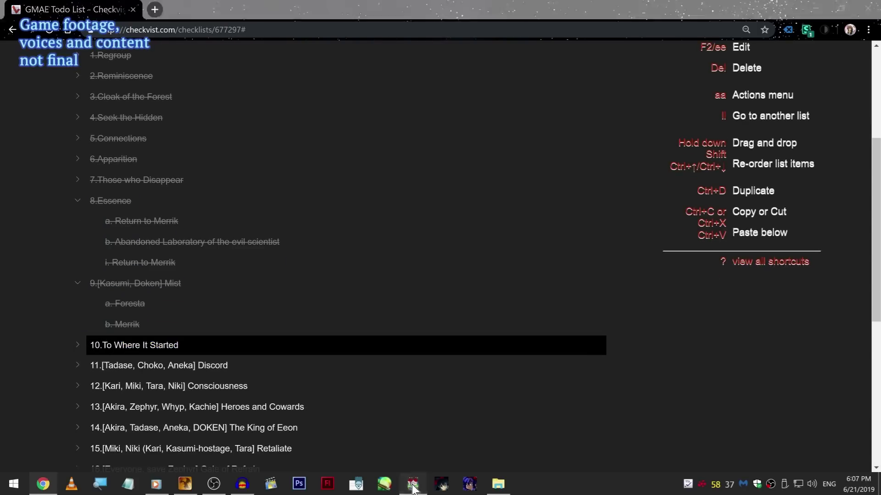
Switch to the RPG Maker XP project, enlarge the map tree and collapse the World Map of Gaia, Debug, New Tera and Eeon branches.
left_click(413, 485)
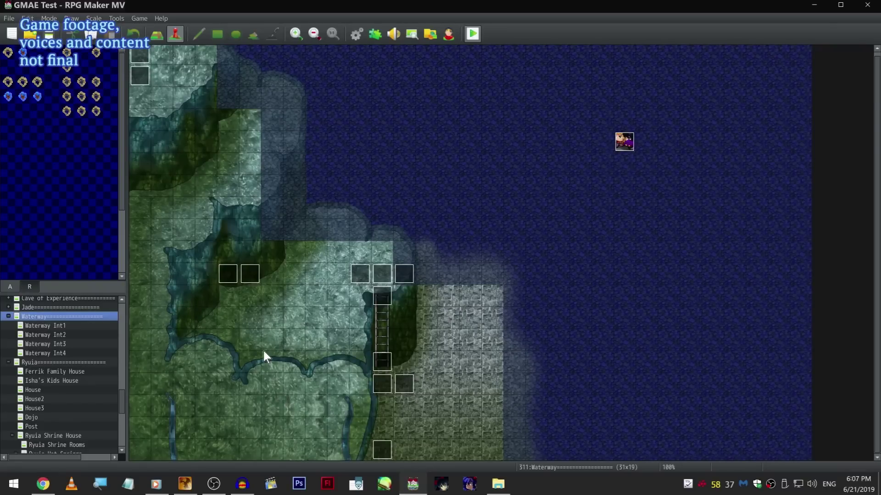
left_click(184, 485)
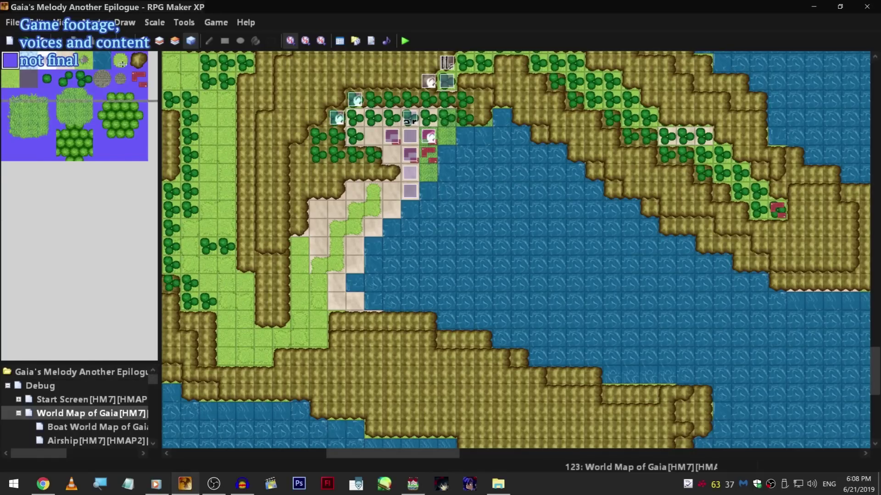
left_click_drag(121, 360, 117, 54)
scroll(113, 207, "down", 3)
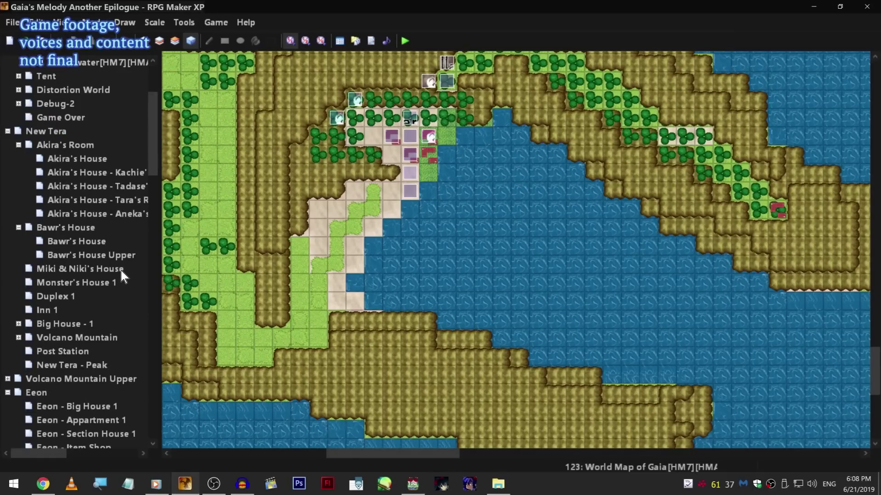
scroll(87, 145, "up", 3)
left_click(18, 103)
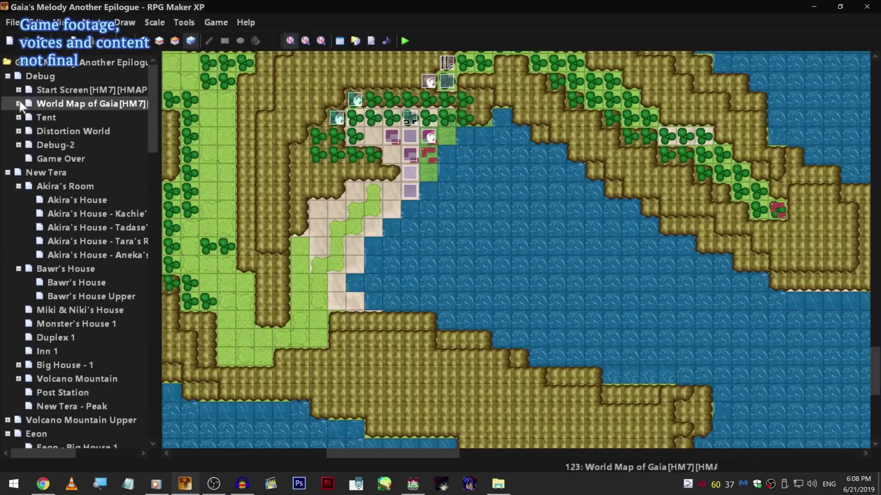
left_click(7, 76)
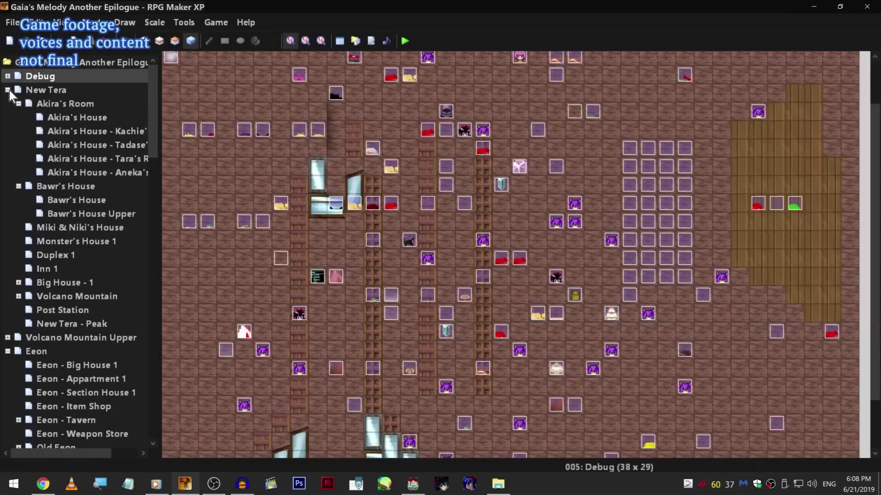
left_click(8, 90)
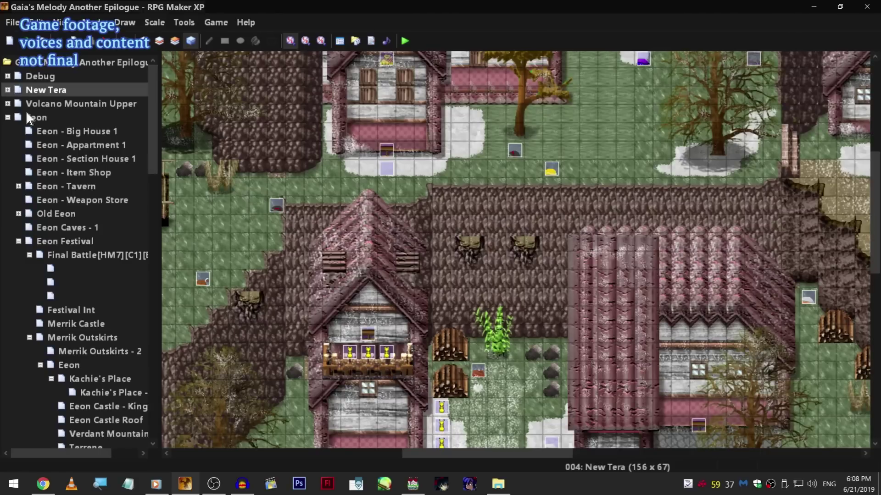
left_click(8, 117)
Look through the old project's map tree, expand Fallacy Backwoods and view the Unusual House - Int and Int-2 maps.
scroll(107, 174, "down", 1)
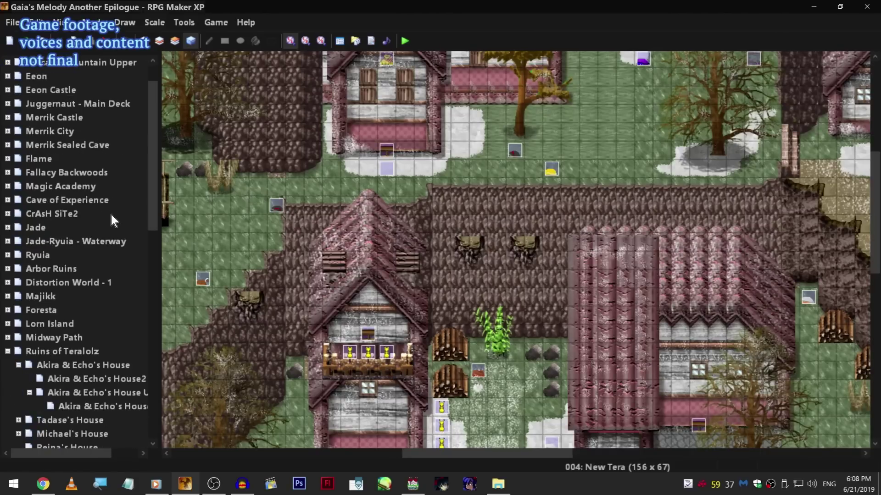
scroll(109, 236, "down", 1)
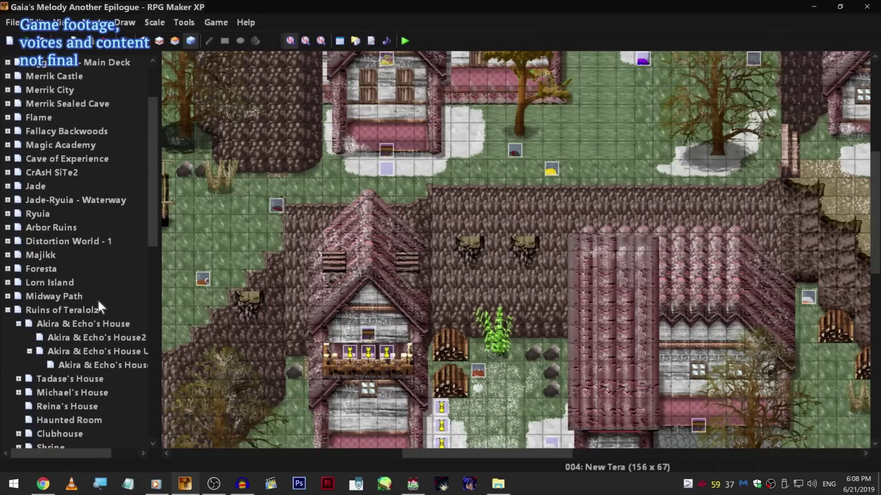
scroll(98, 302, "down", 2)
scroll(76, 237, "up", 4)
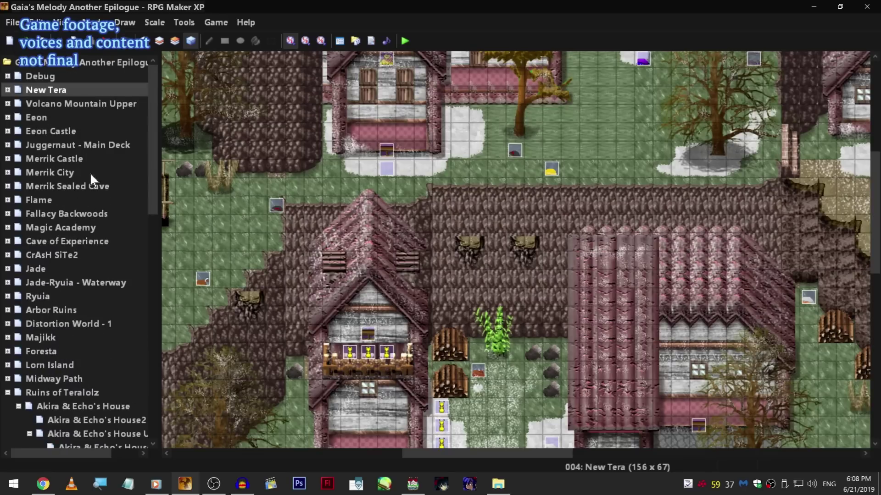
left_click(95, 200)
double_click(88, 214)
scroll(107, 310, "down", 1)
left_click(109, 338)
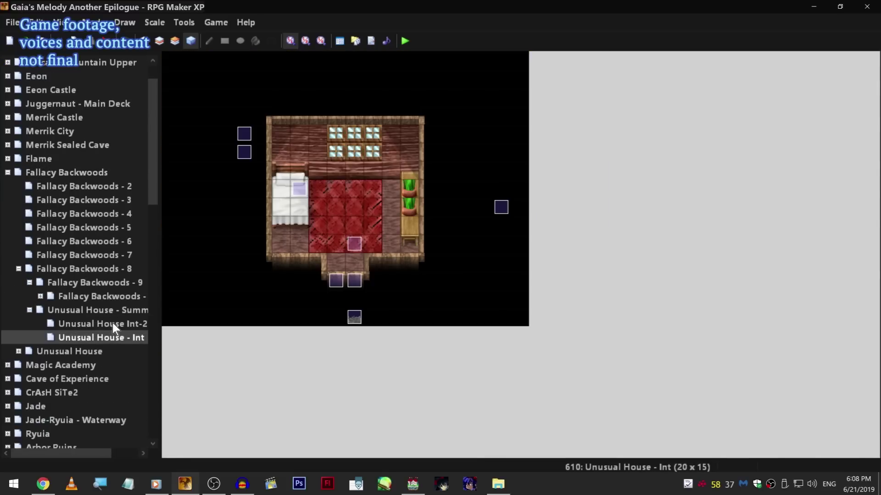
left_click(112, 323)
View the Fallacy Backwoods maps 7 through 10 and expand the branch under Fallacy Backwoods - 10.
left_click(106, 255)
left_click(105, 268)
left_click(104, 282)
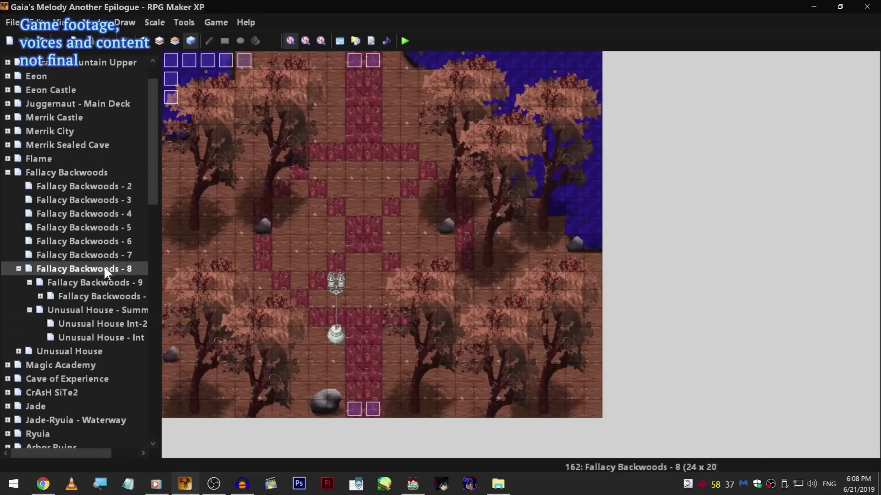
double_click(96, 296)
scroll(112, 312, "down", 1)
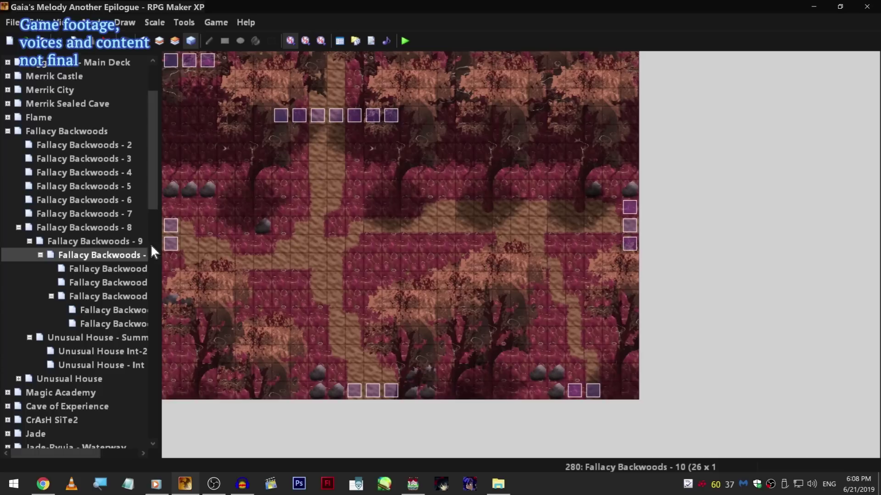
scroll(109, 144, "up", 1)
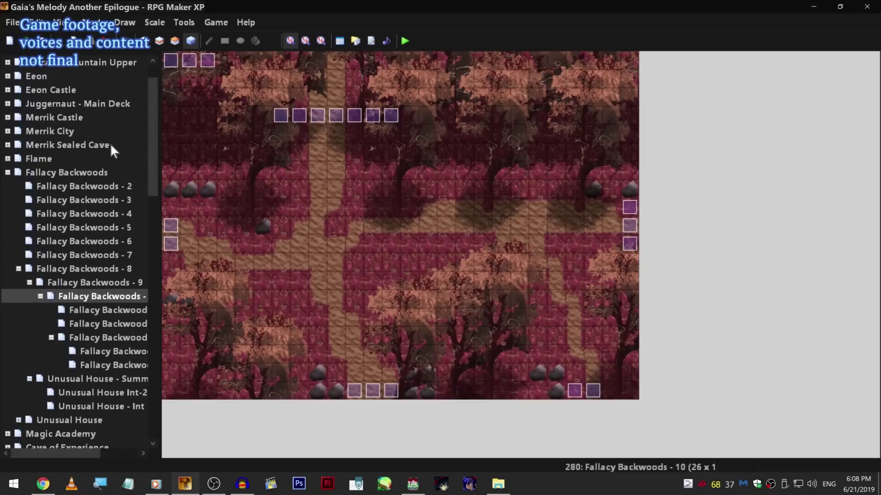
Switch back to the RPG Maker MV project and locate the Merrik Castle branch in its map tree.
left_click(413, 484)
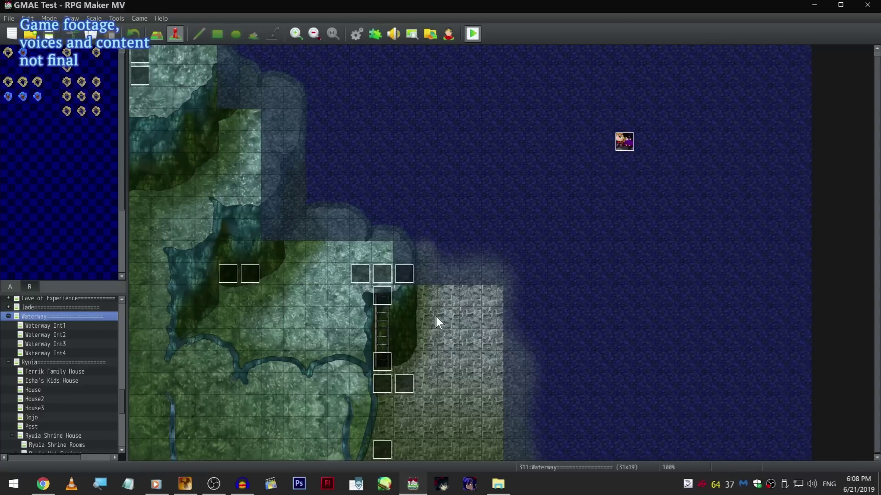
left_click_drag(123, 403, 120, 365)
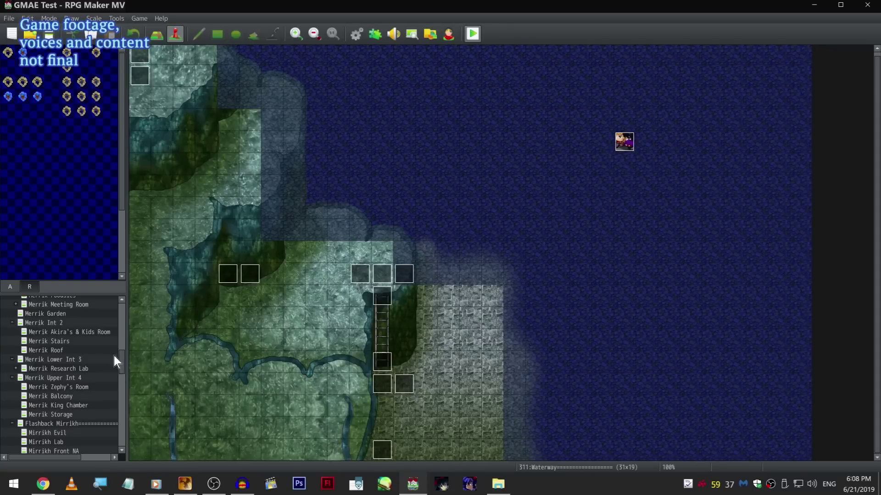
scroll(104, 342, "up", 2)
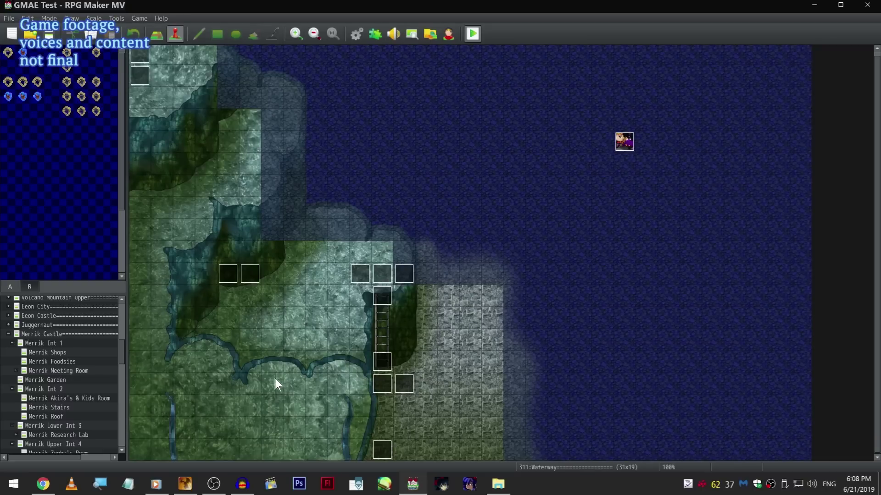
Collapse the Merrik Castle branch in the map tree and view the Merrik Castle map around the castle entrance.
scroll(102, 356, "up", 1)
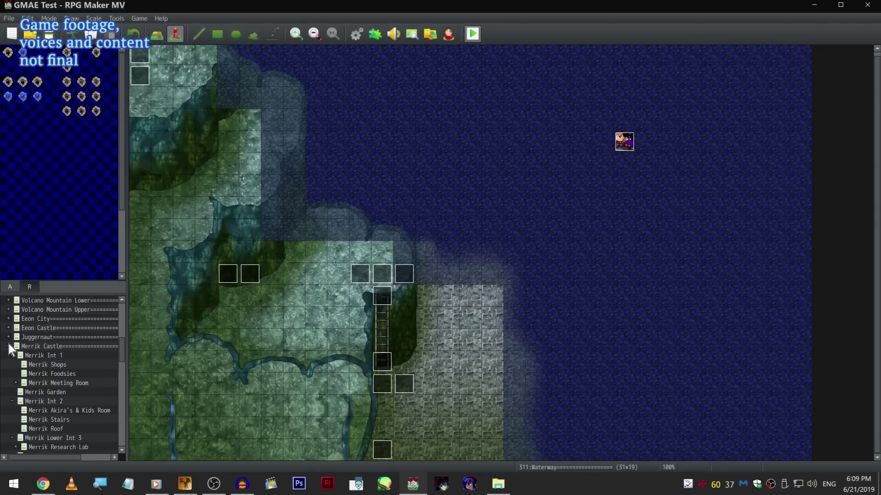
left_click(9, 345)
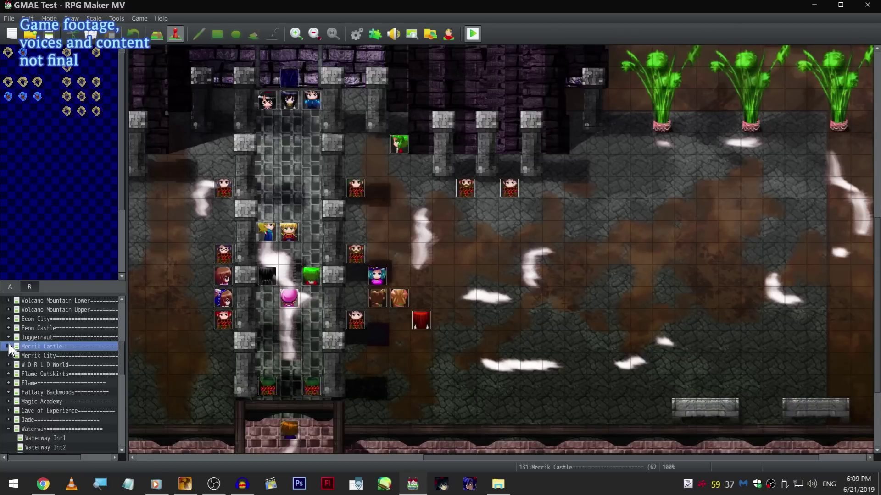
scroll(64, 351, "down", 2)
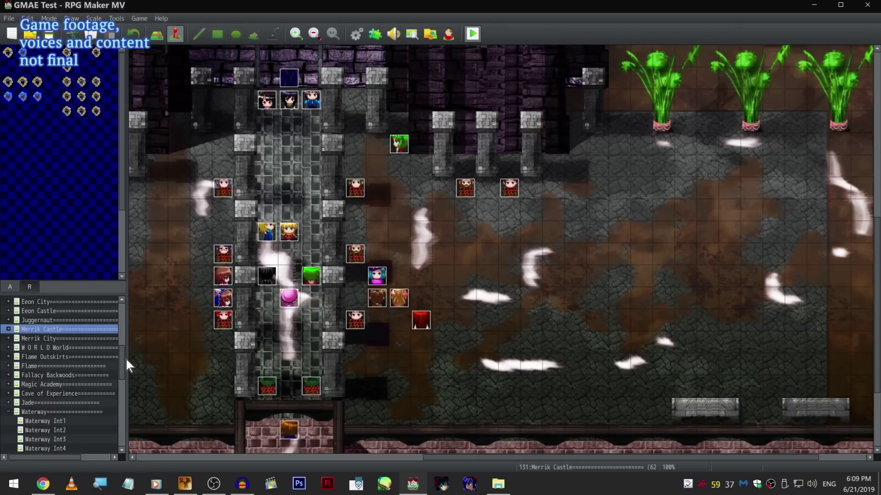
scroll(228, 337, "up", 2)
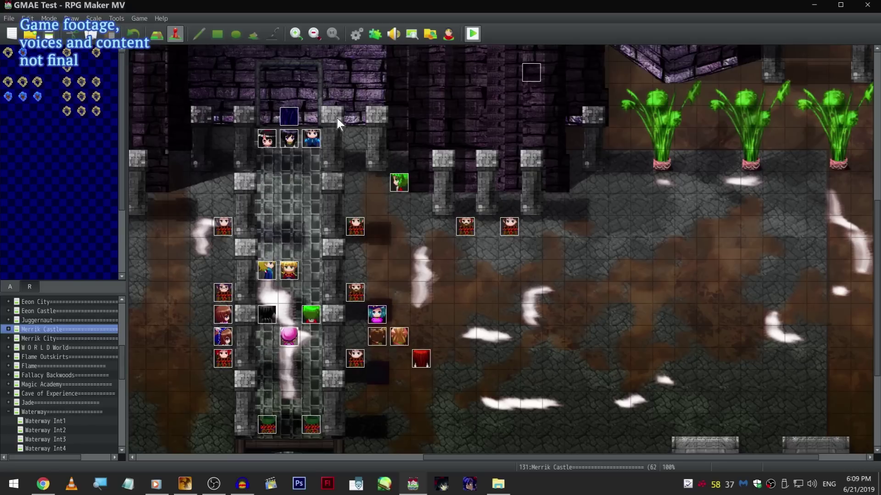
scroll(336, 118, "up", 1)
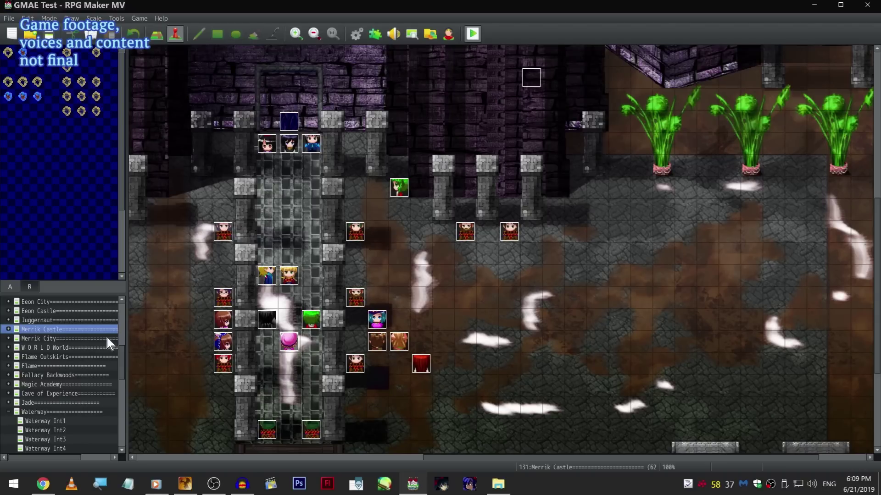
Look through the map tree from the Ryuia Mines maps back up to Chopokolon Canyon, Icilica and World 1.
scroll(101, 339, "down", 1)
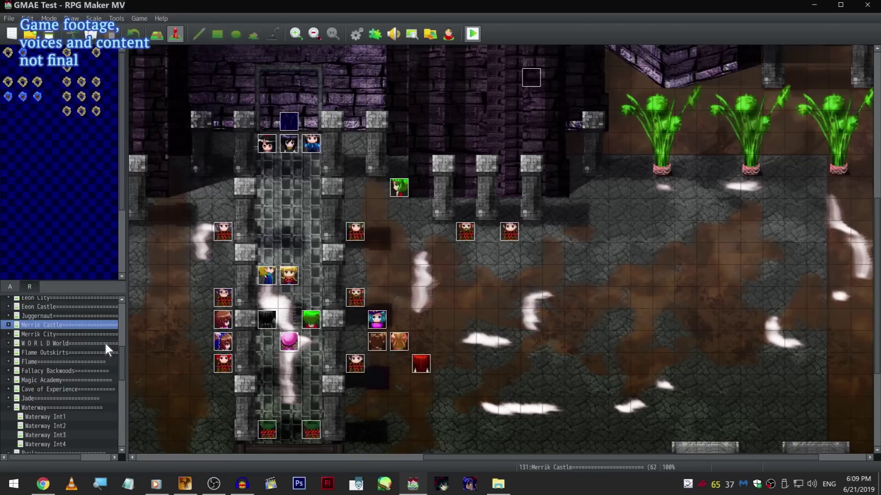
scroll(112, 376, "down", 2)
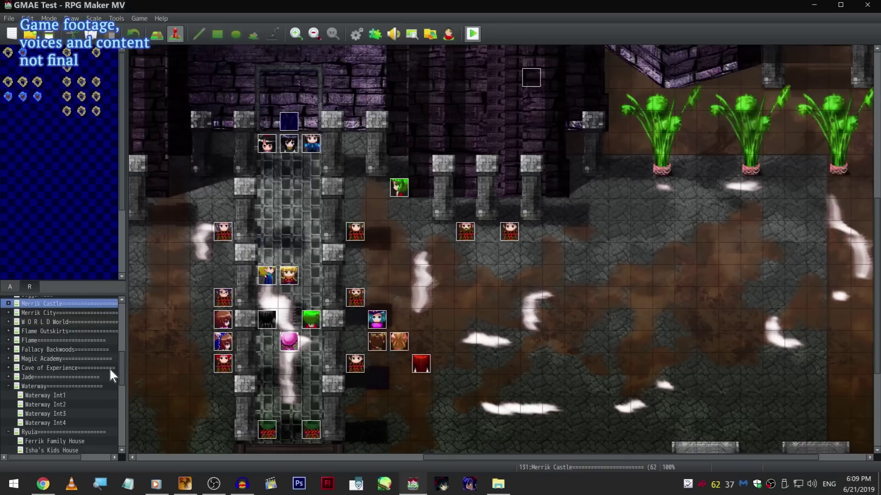
scroll(106, 395, "down", 8)
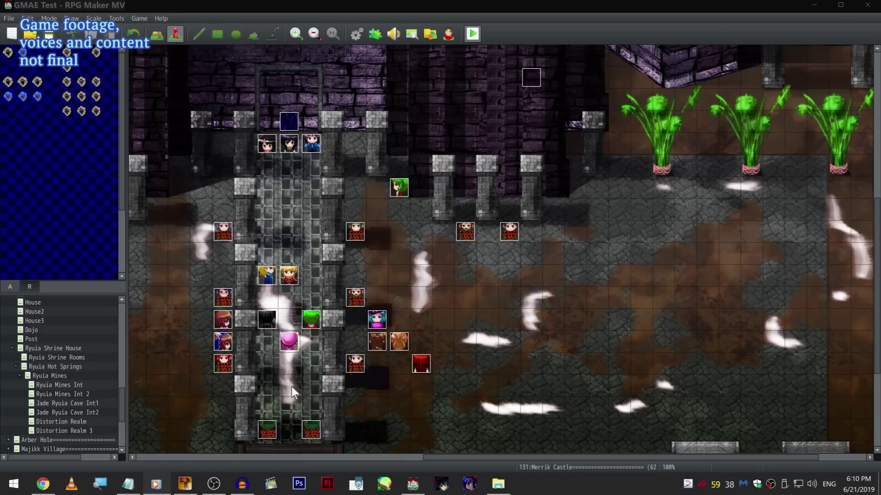
scroll(113, 373, "up", 2)
scroll(109, 371, "up", 4)
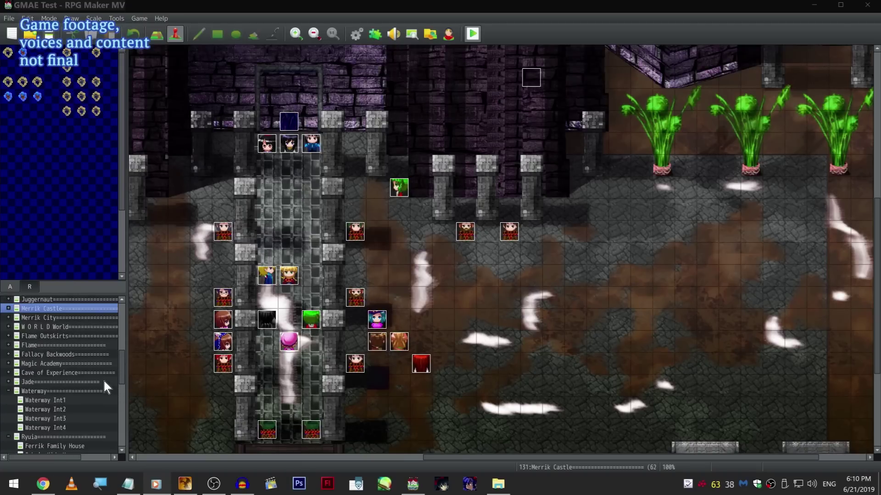
scroll(110, 384, "up", 2)
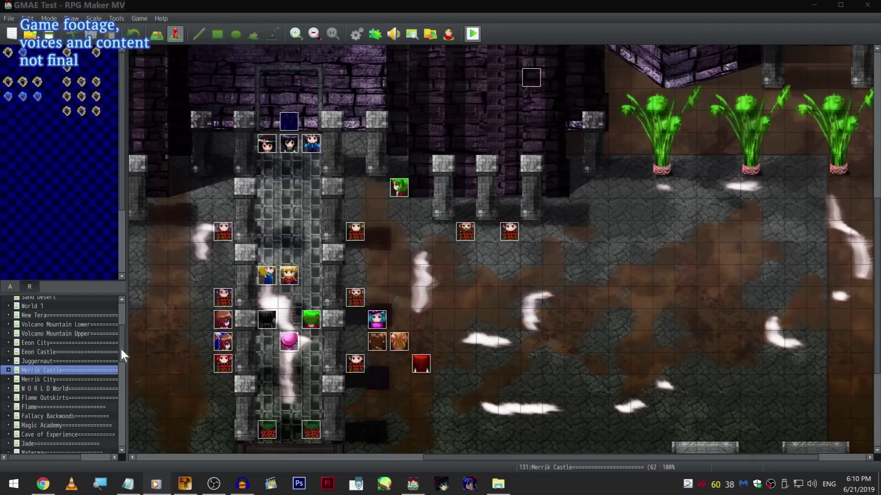
scroll(122, 347, "up", 2)
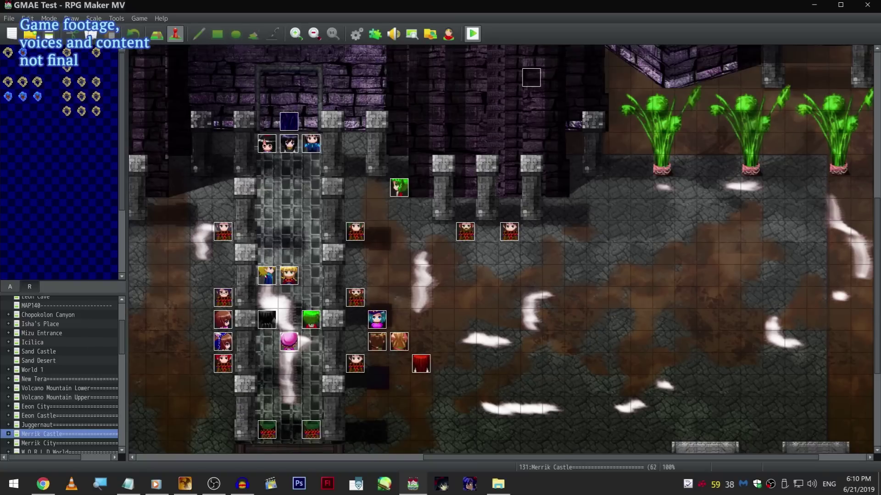
key("alt+Tab")
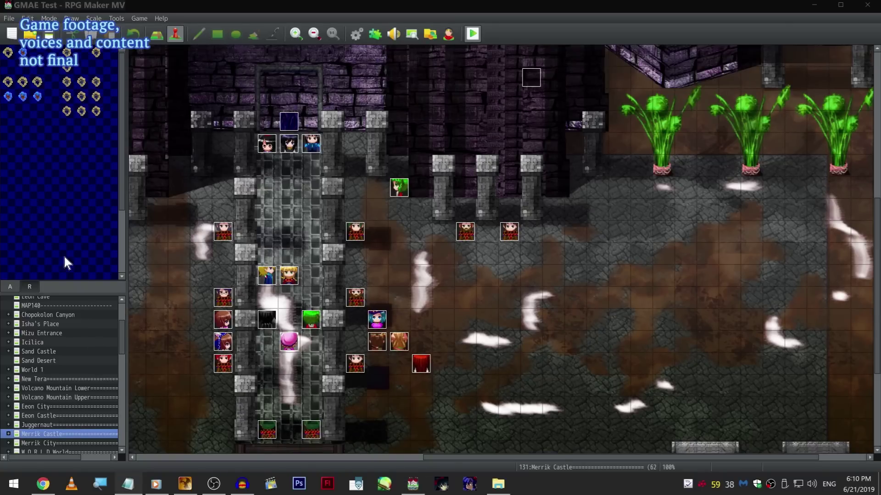
Expand the Merrik Castle branch, look over its interior maps and view the western part of the castle map.
scroll(98, 389, "down", 4)
double_click(74, 330)
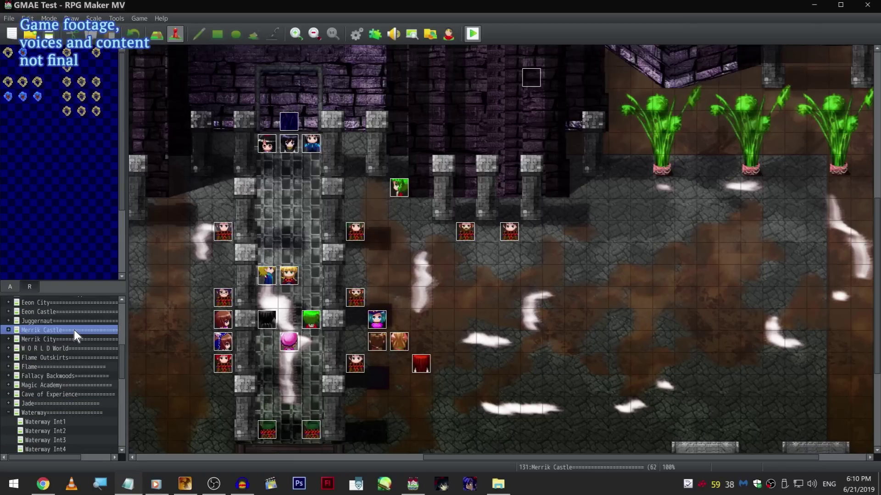
scroll(73, 330, "down", 1)
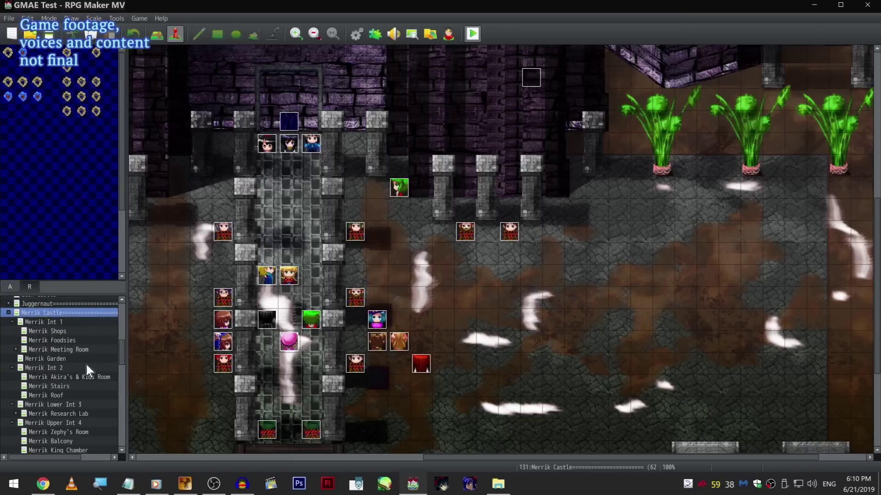
scroll(109, 390, "down", 1)
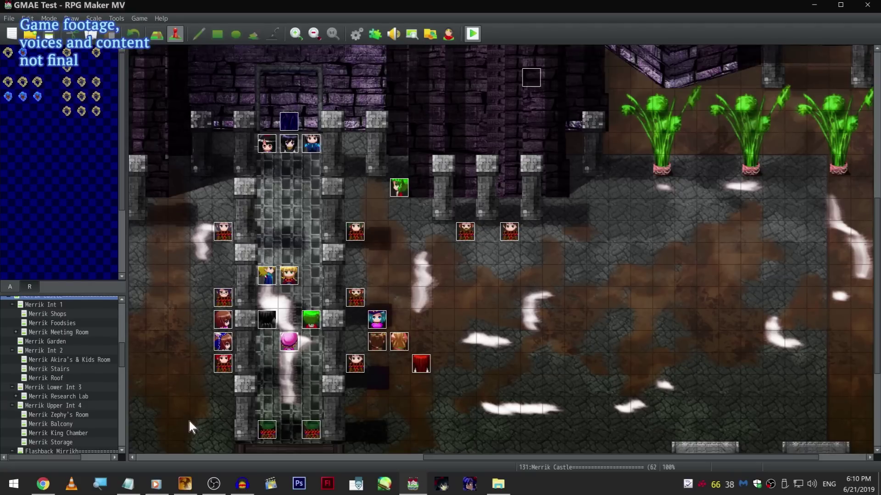
scroll(94, 372, "up", 2)
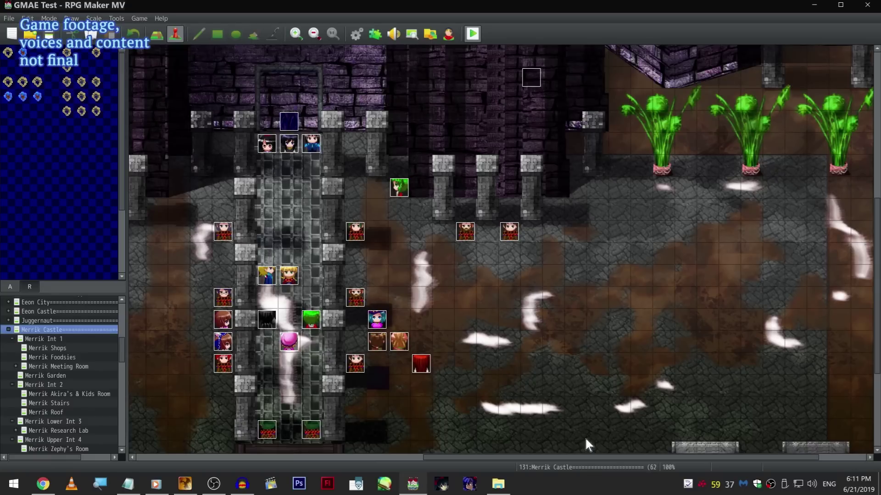
left_click_drag(587, 458, 488, 469)
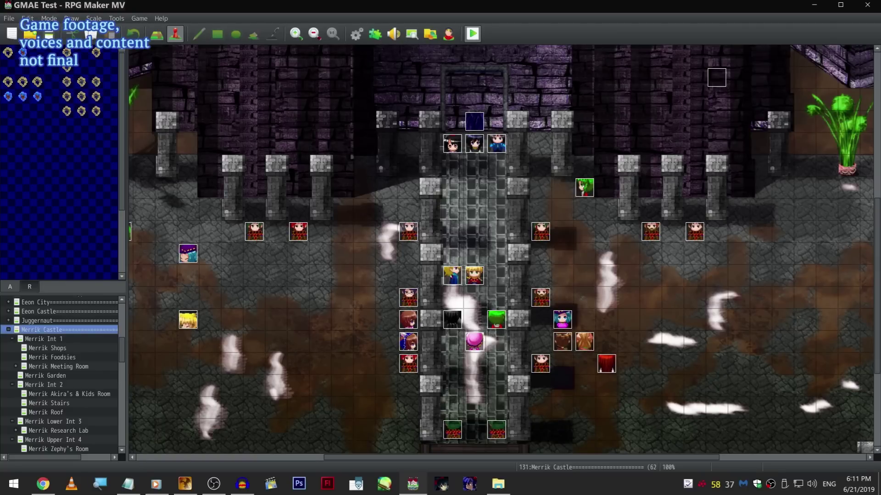
Open the Cronan's Hideaway 2 map under Lorn Island and bring its southwestern corridor into view.
key("alt+Tab")
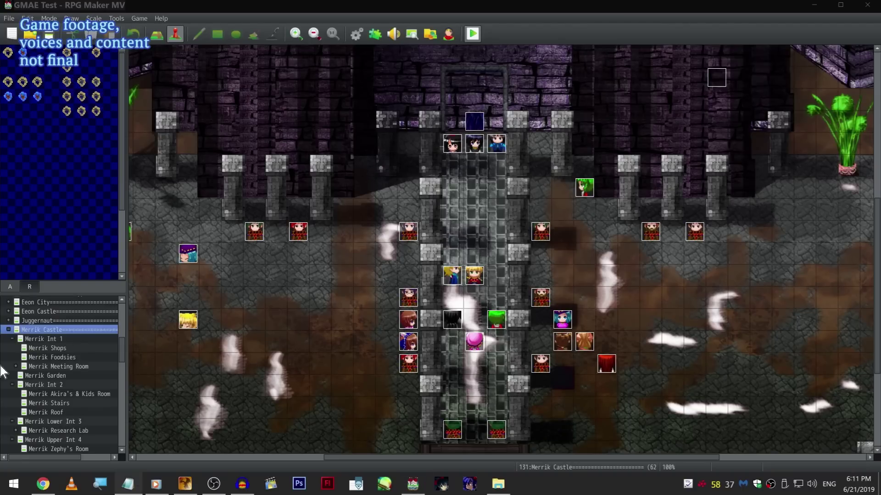
scroll(92, 393, "down", 2)
scroll(96, 386, "down", 6)
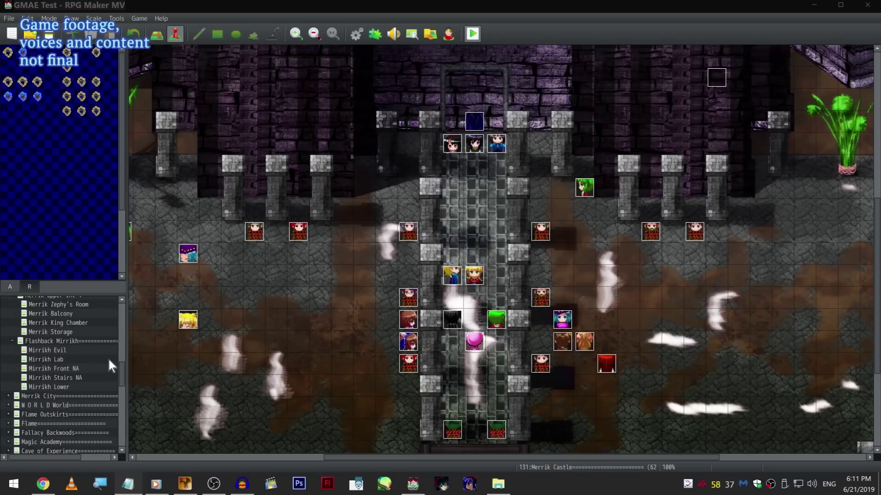
scroll(104, 355, "down", 4)
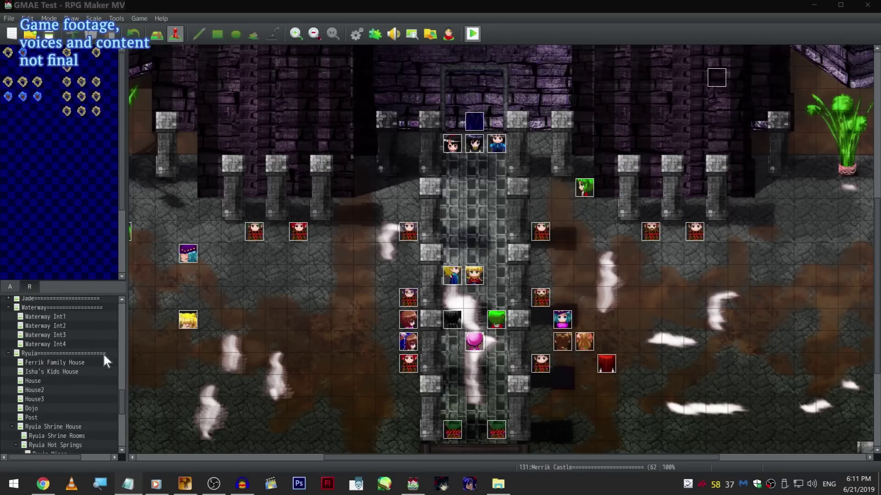
scroll(98, 403, "down", 3)
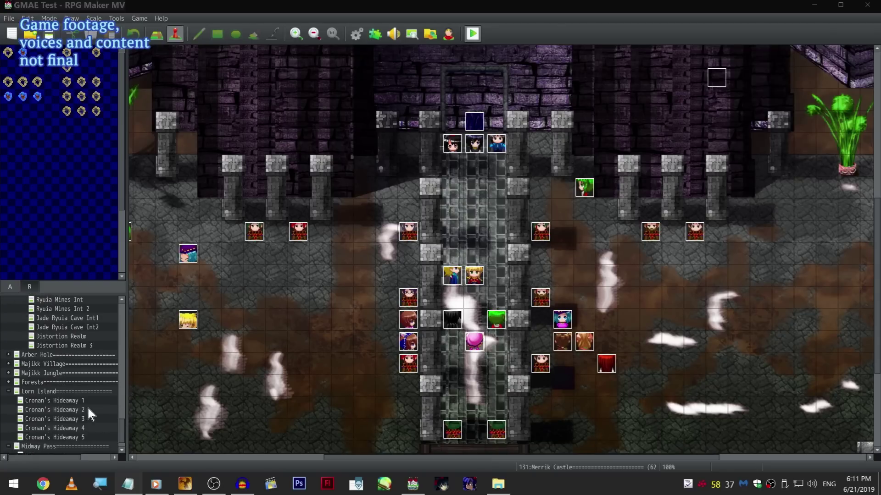
left_click(84, 411)
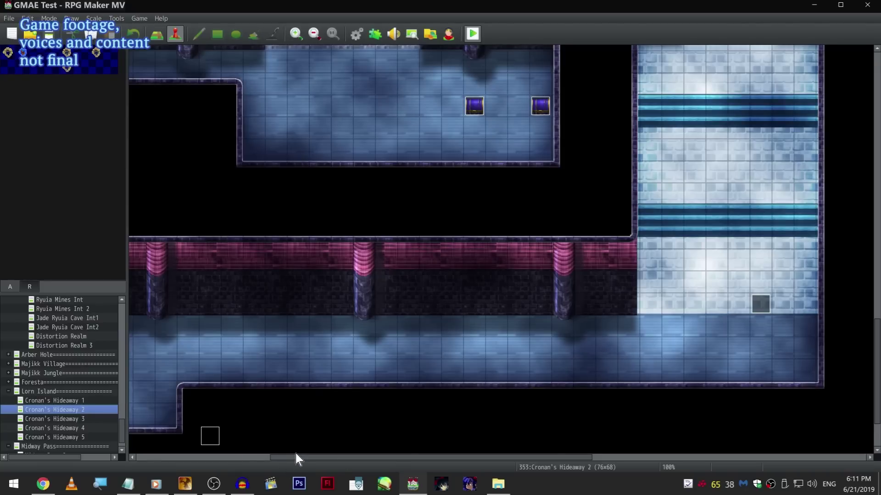
left_click_drag(296, 458, 159, 464)
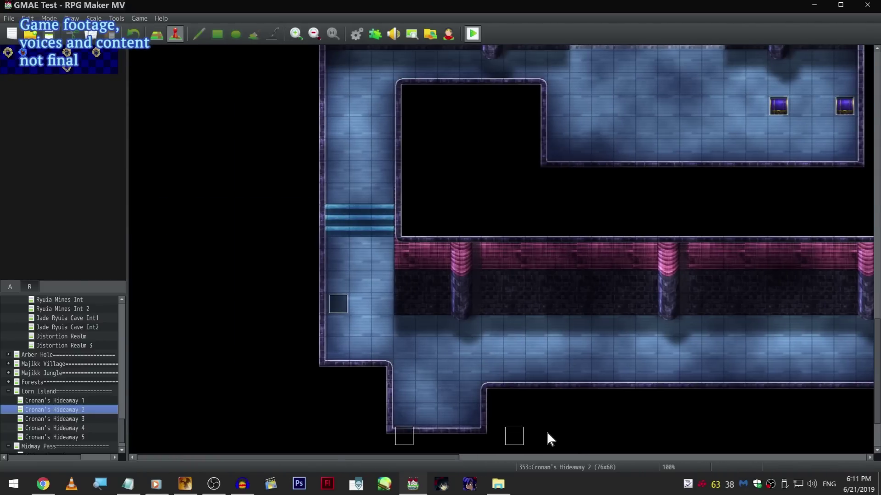
Inspect the commands of event EV027 below the corridor and close its editor without changes.
double_click(514, 436)
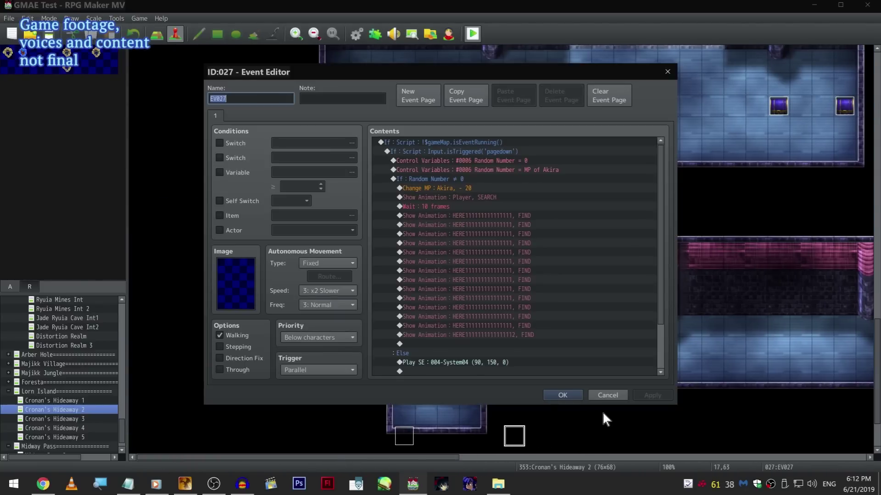
left_click(611, 394)
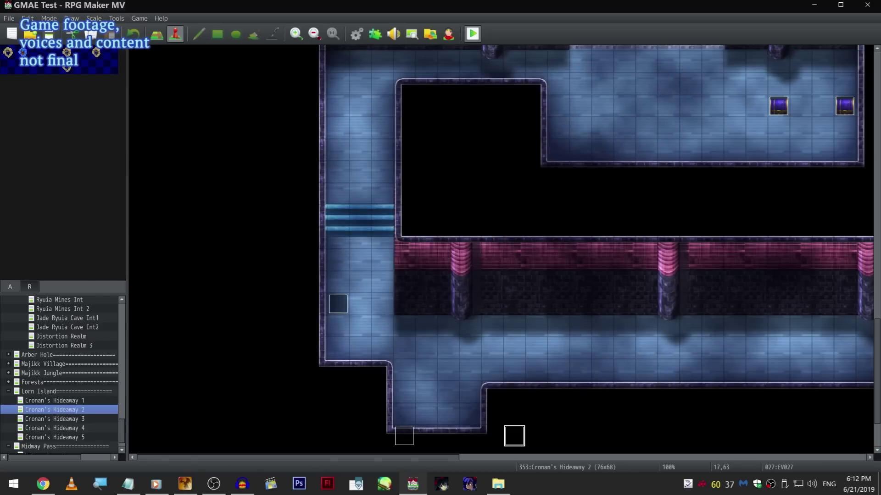
right_click(381, 297)
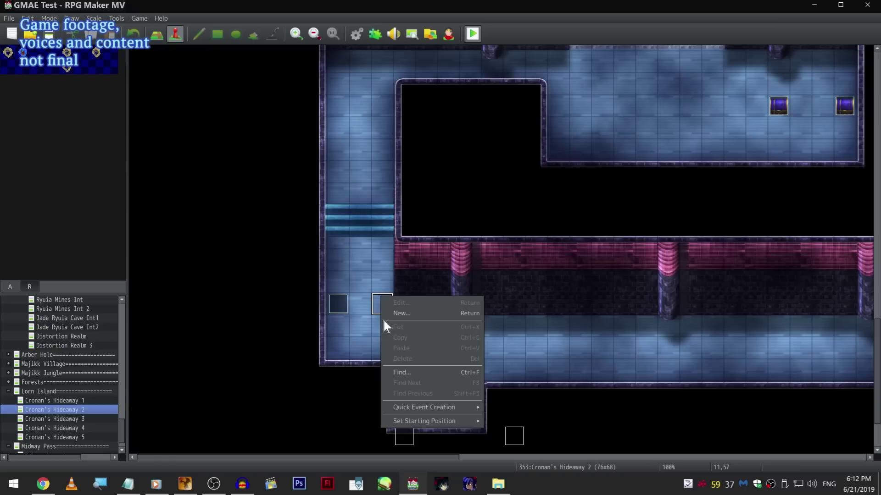
left_click(556, 360)
Set the player's starting position in the Cronan's Hideaway 2 corridor at tile 16,59 and start a playtest.
right_click(500, 340)
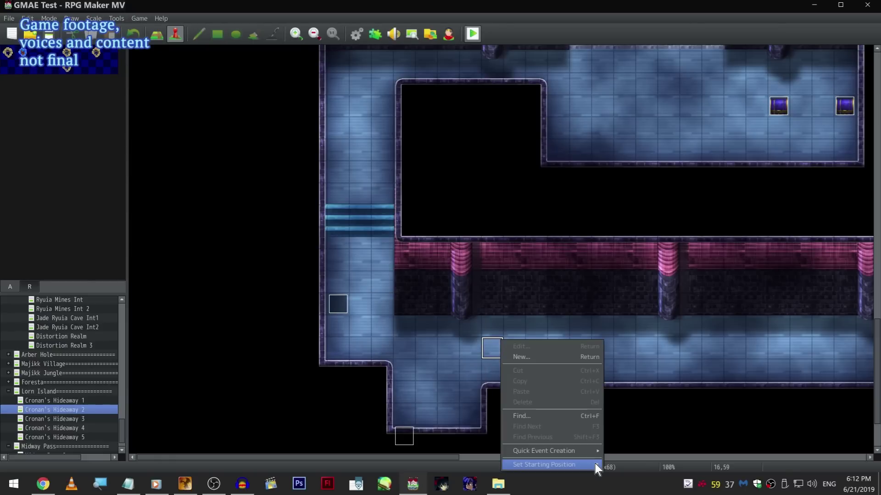
mouse_move(596, 464)
left_click(648, 459)
left_click(473, 34)
left_click(405, 263)
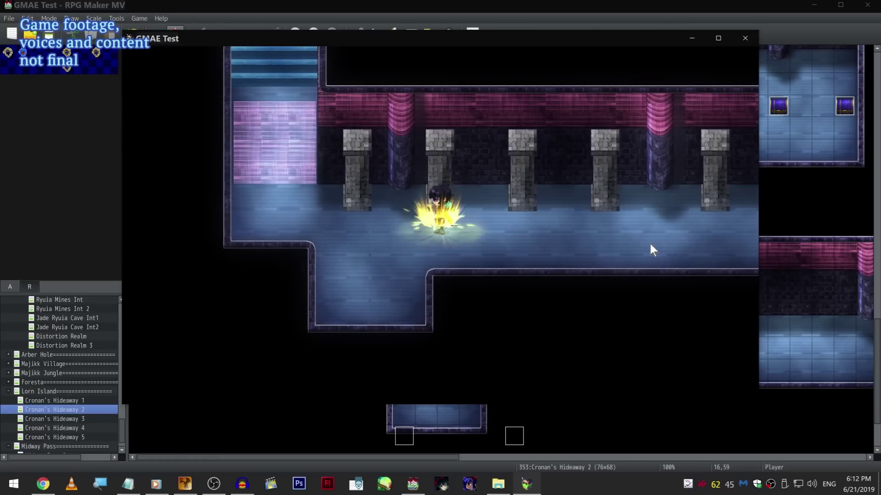
Walk the player east along the playtest corridor and test moving up and down the bright eastern stairs.
key("Right")
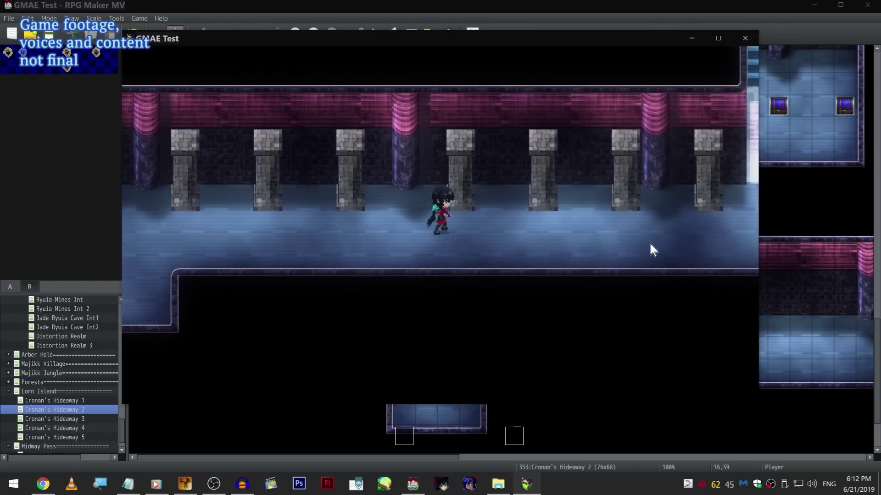
key("Right")
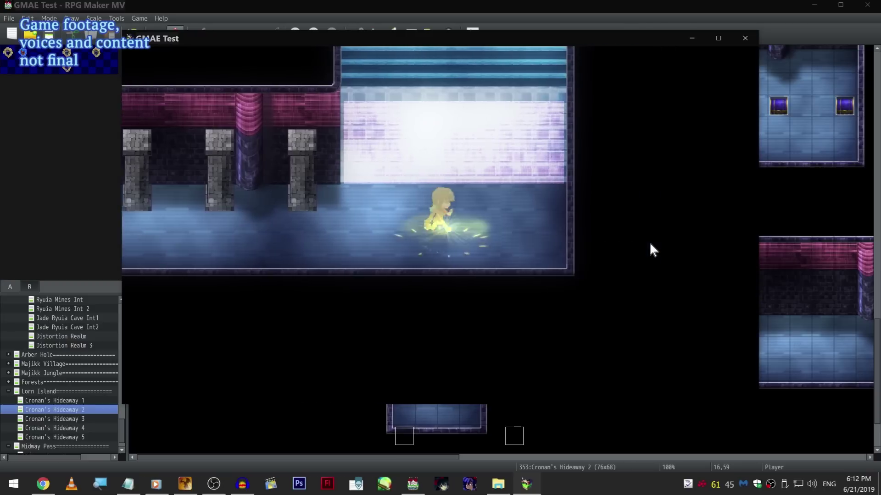
key("Up")
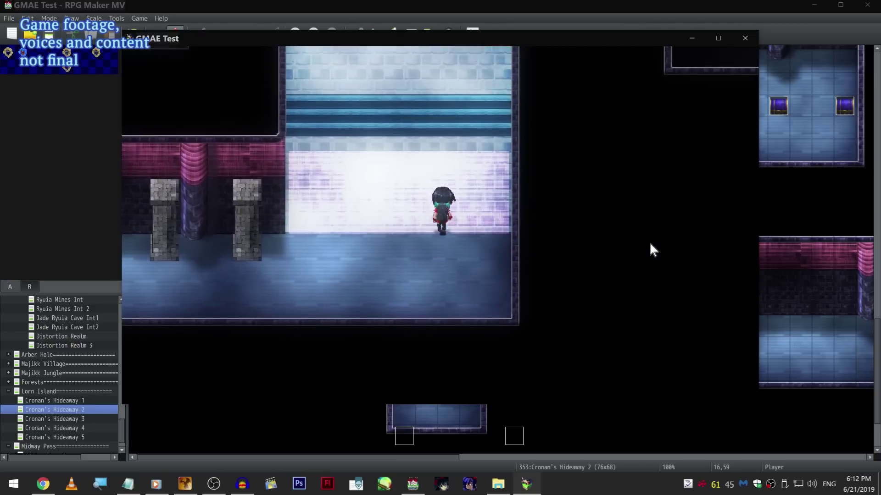
key("Up")
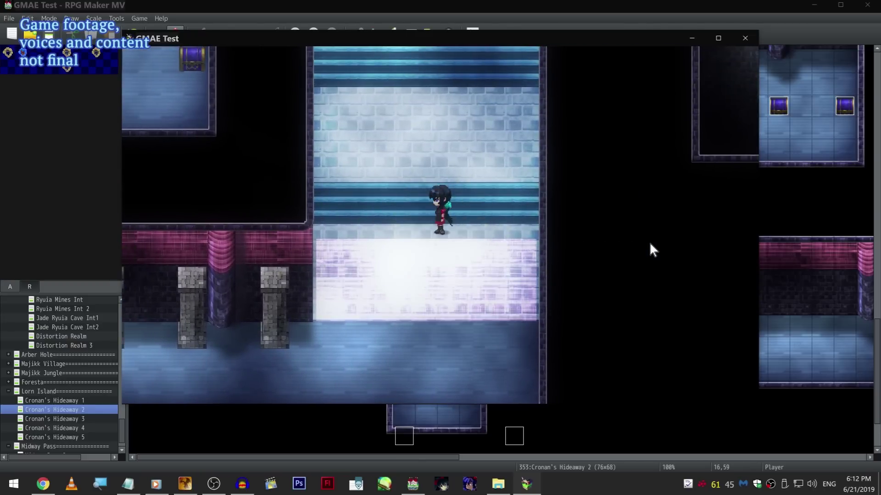
key("Down")
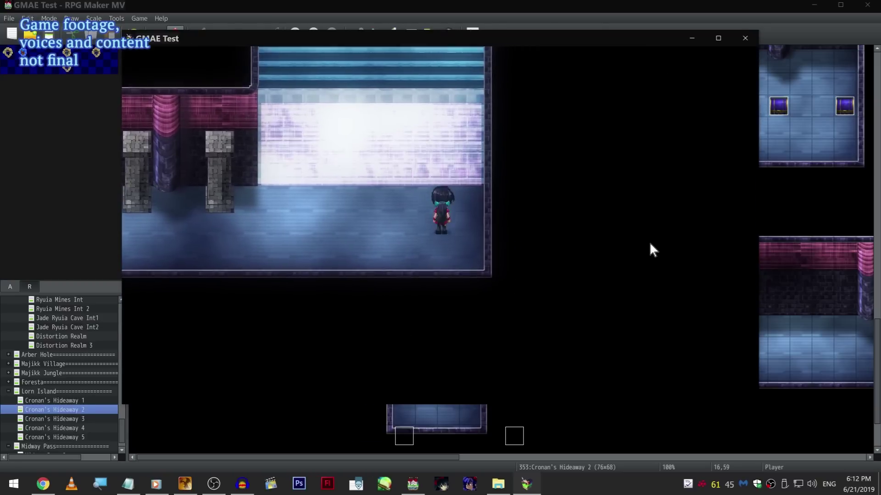
key("Up")
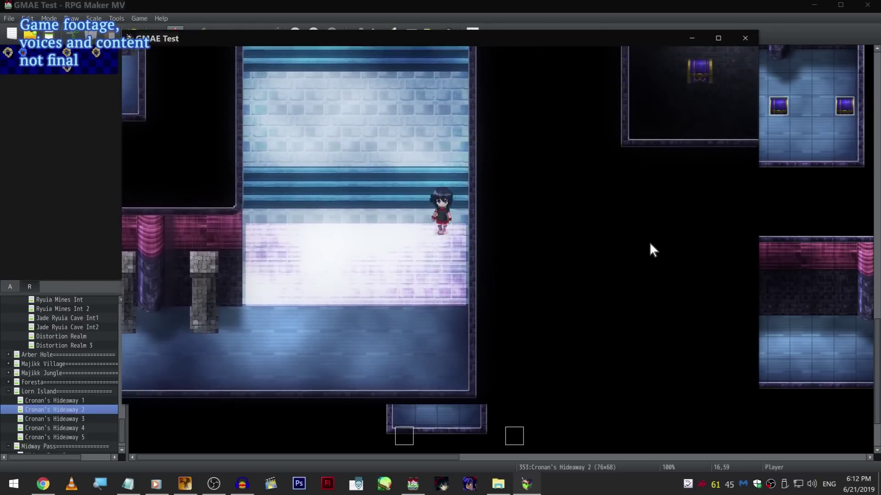
key("Down")
Walk the player back west, up the western stairs and east into the treasure chest room, and end the playtest.
key("Left")
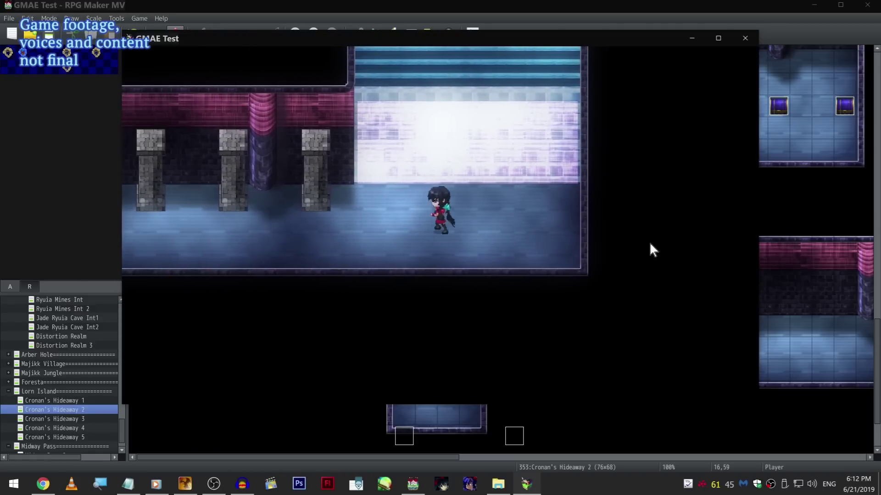
key("Left")
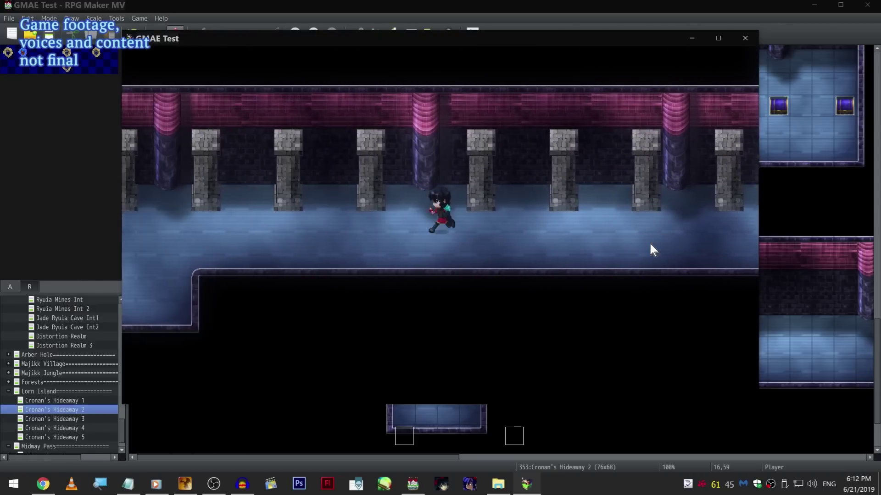
key("Left")
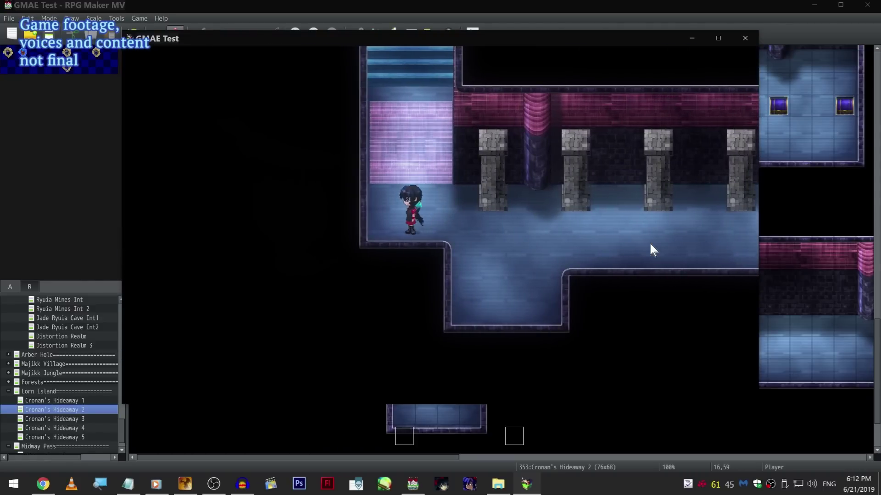
key("Up")
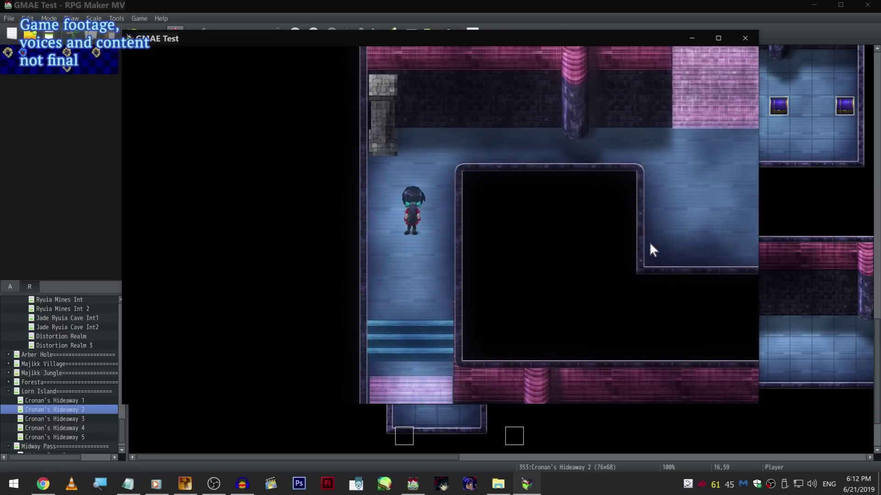
key("Up")
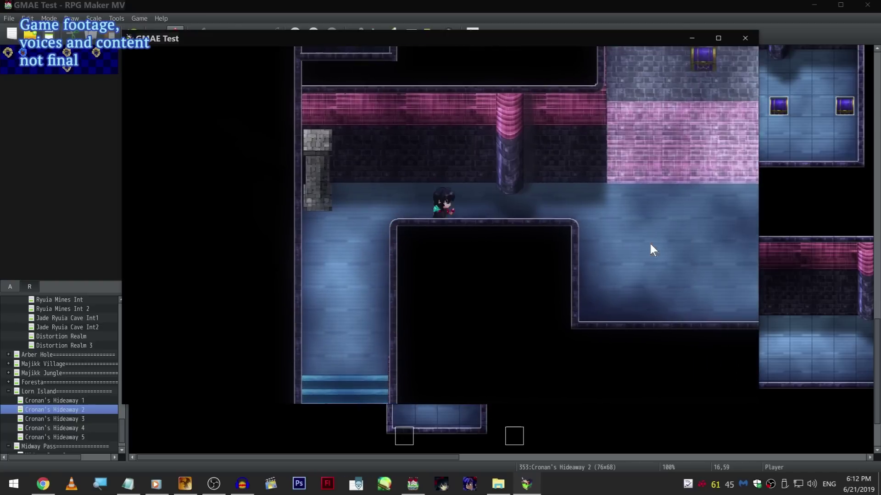
key("Right")
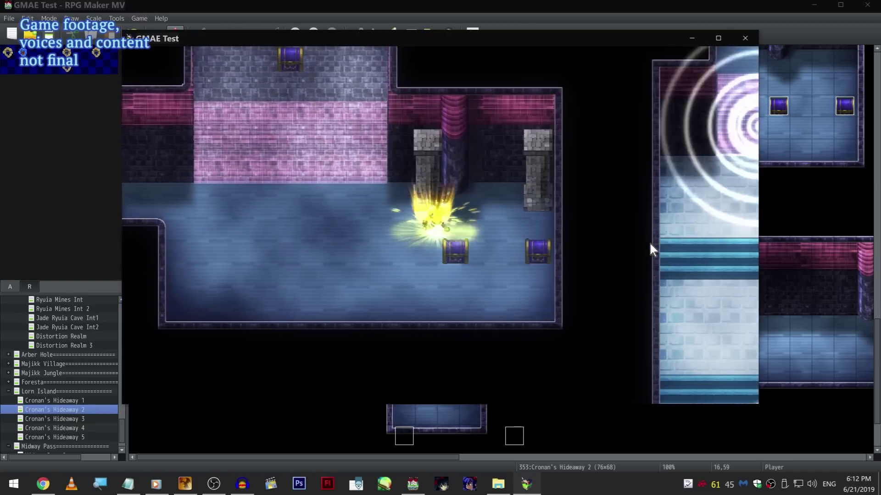
key("Left")
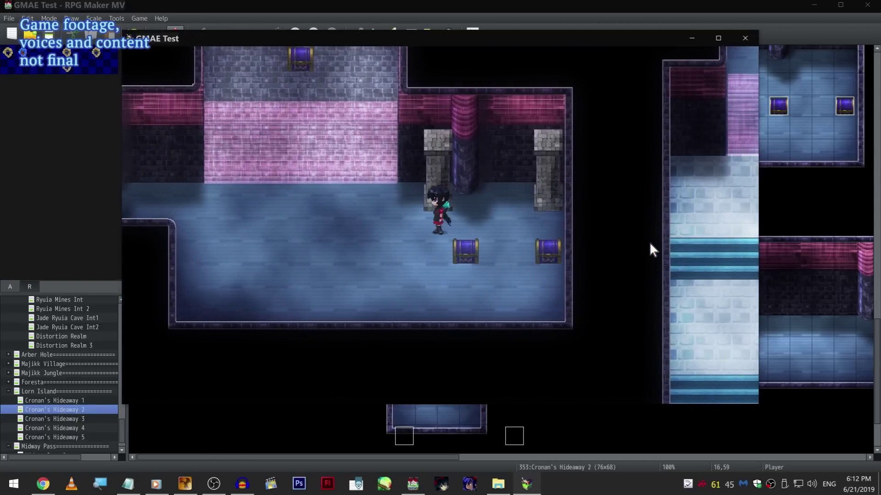
left_click(745, 38)
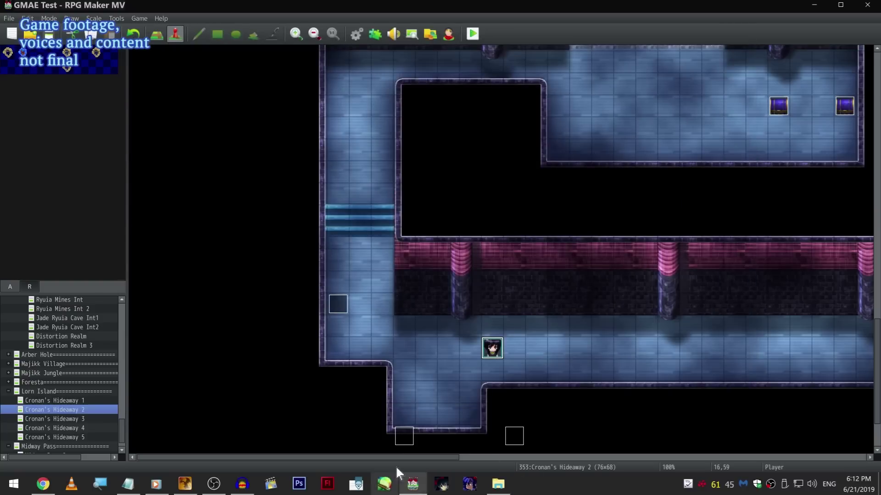
Review the search-animation commands of event EV027 at tile 17,63 and close its editor without changes.
scroll(419, 402, "down", 1)
double_click(514, 410)
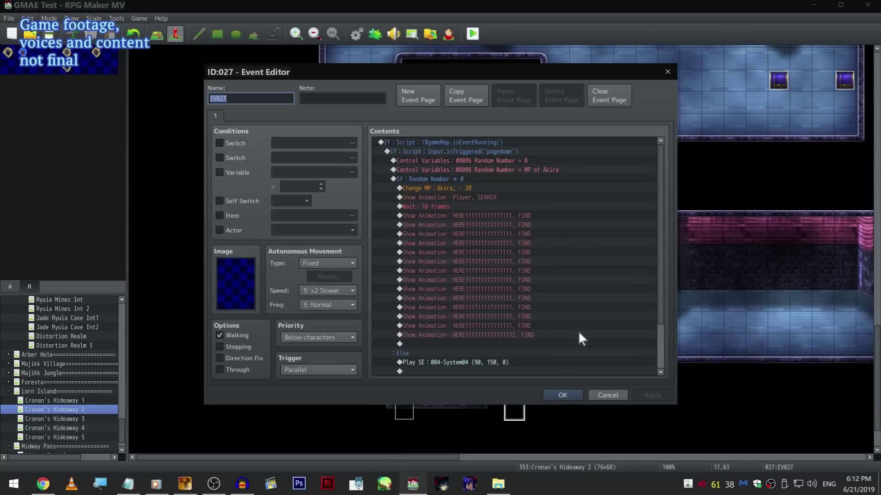
scroll(625, 282, "down", 2)
scroll(619, 308, "up", 1)
scroll(617, 312, "up", 1)
left_click(609, 396)
Switch to the original project in RPG Maker XP and collapse the Fallacy Backwoods and Ruins of Teralolz branches.
left_click(185, 484)
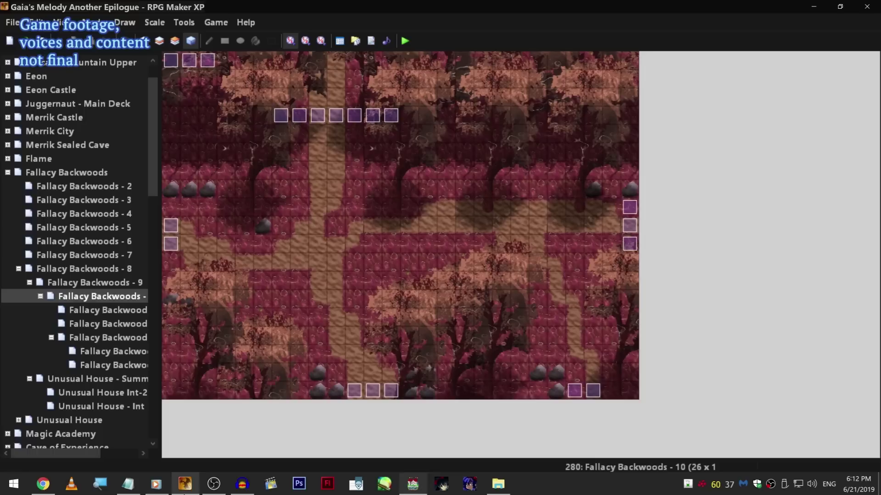
double_click(81, 173)
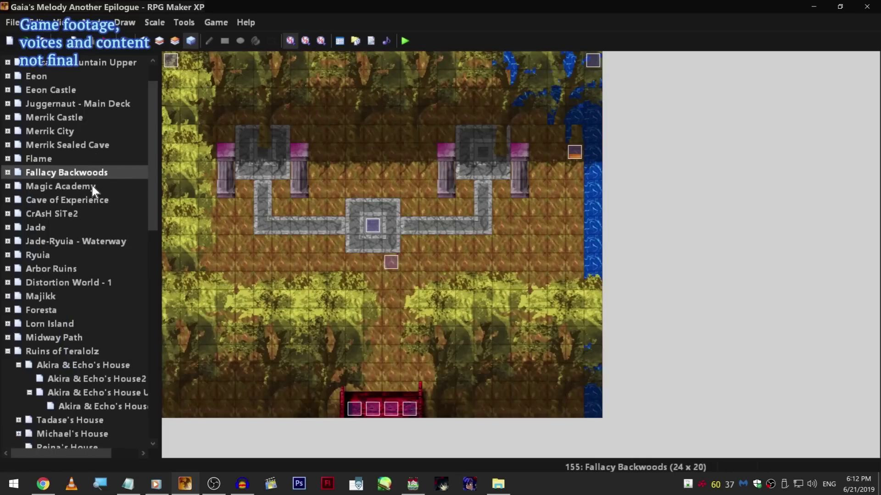
scroll(109, 315, "down", 4)
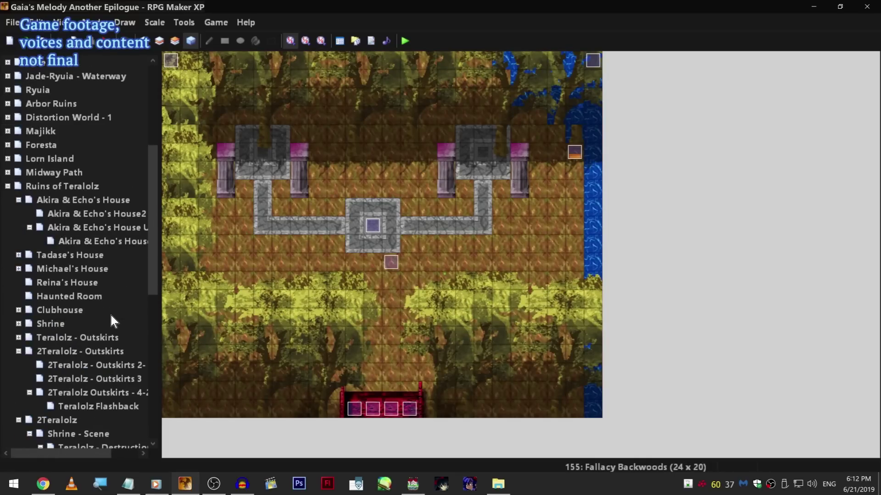
scroll(111, 317, "down", 4)
scroll(114, 314, "up", 3)
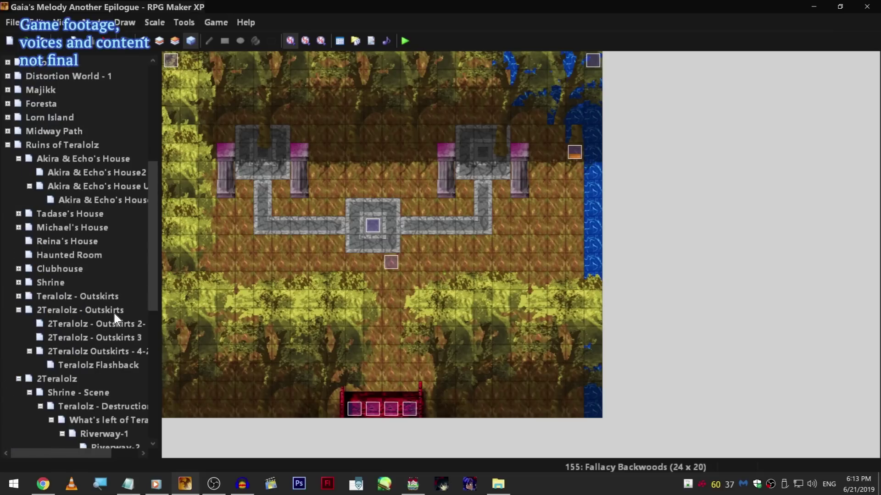
scroll(114, 311, "up", 6)
double_click(101, 392)
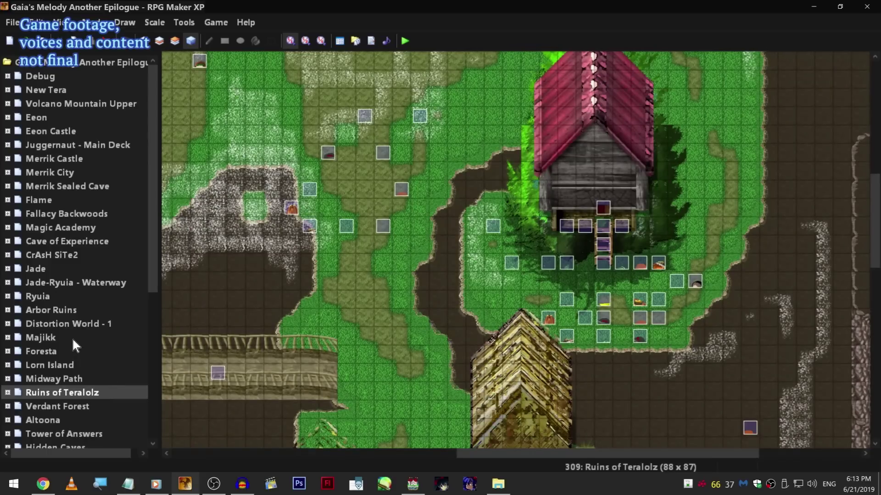
Expand Lorn Island, open the inner Cronan's Hideaway map (61 x 59) and view its southern corridor.
left_click(84, 297)
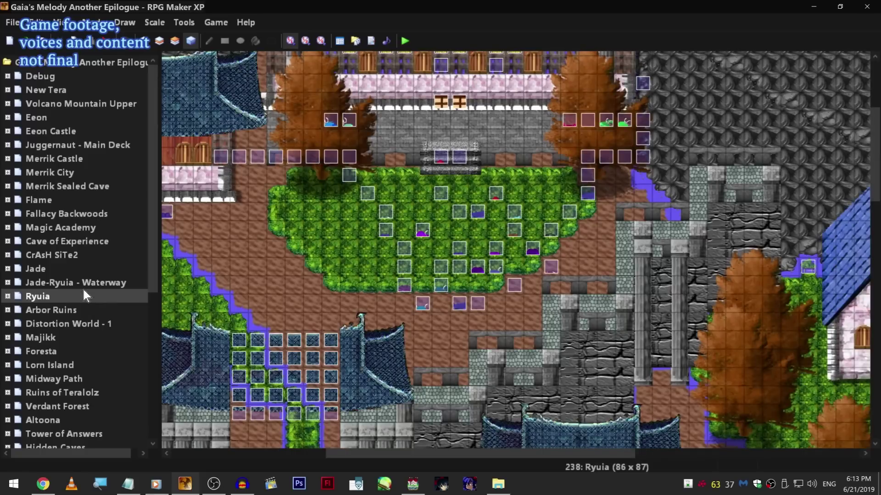
left_click(74, 366)
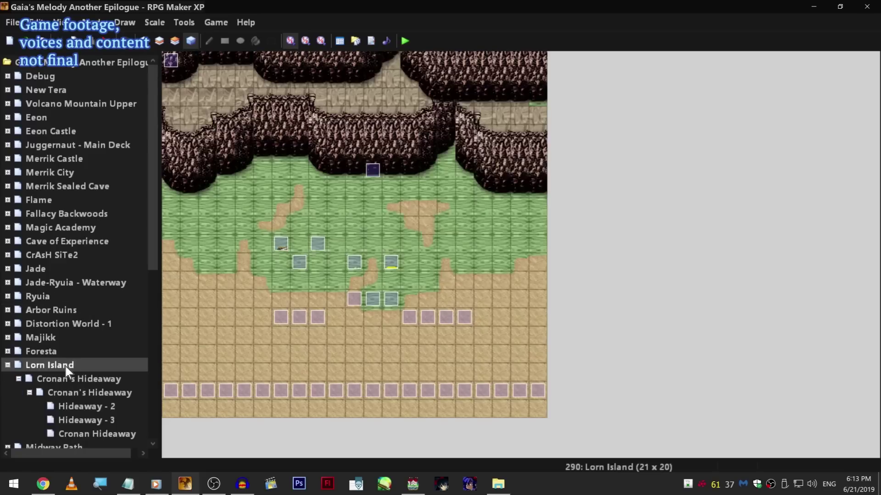
scroll(65, 367, "down", 1)
left_click(91, 353)
left_click(91, 366)
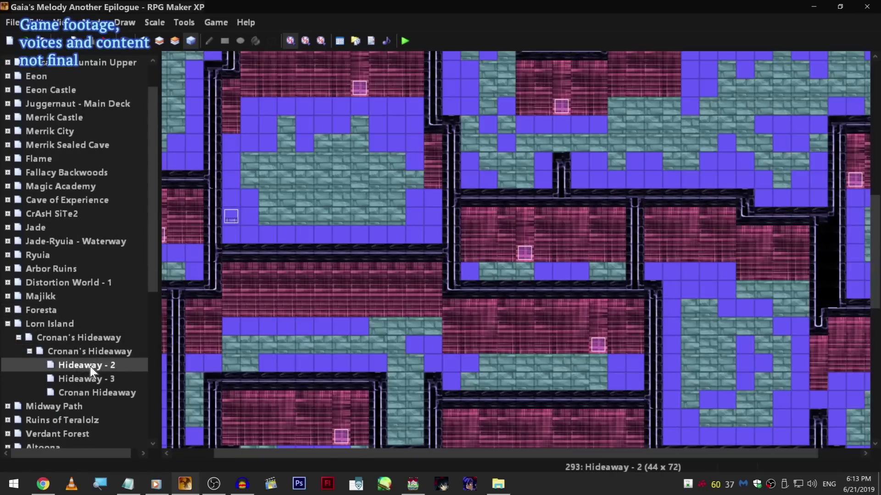
left_click(106, 351)
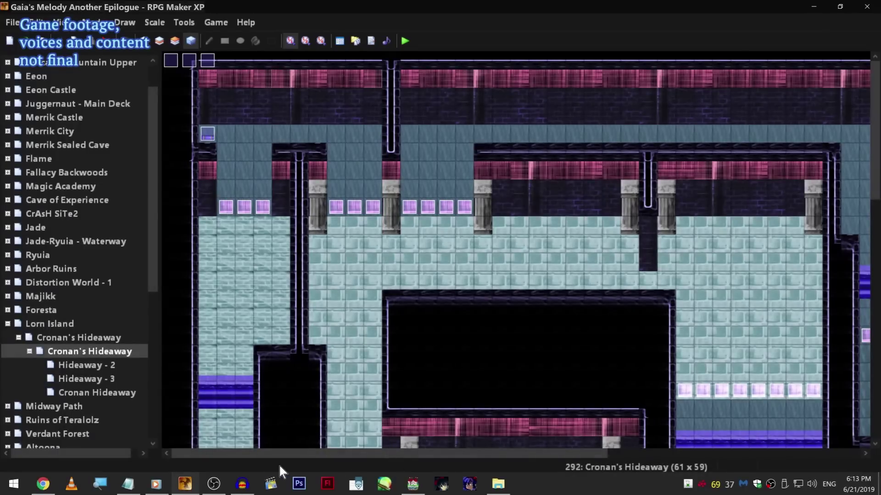
scroll(516, 250, "down", 10)
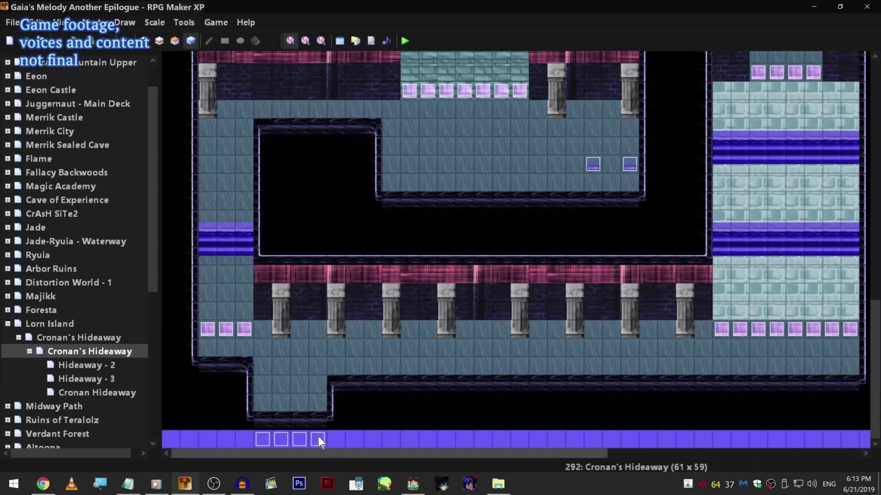
Inspect the events in the map's northwestern corner and open EV070 to read its command list.
left_click_drag(875, 367, 846, 82)
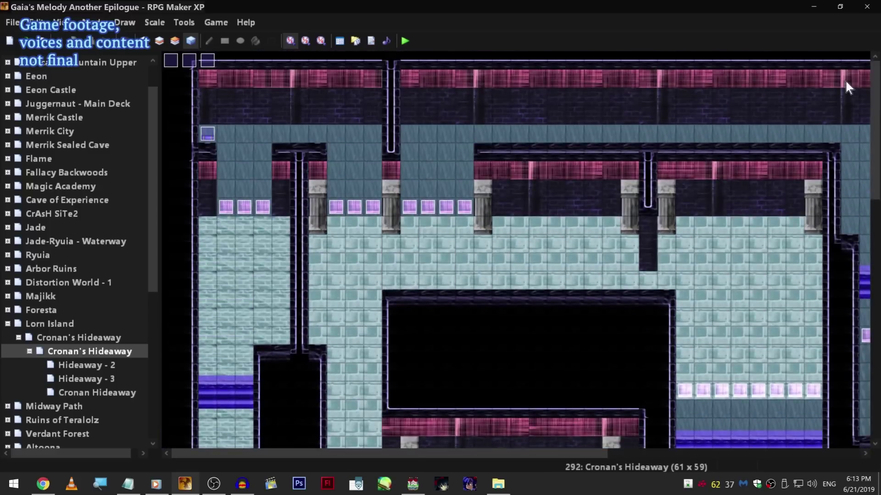
double_click(207, 60)
left_click(525, 134)
key("Escape")
key("Left")
key("Return")
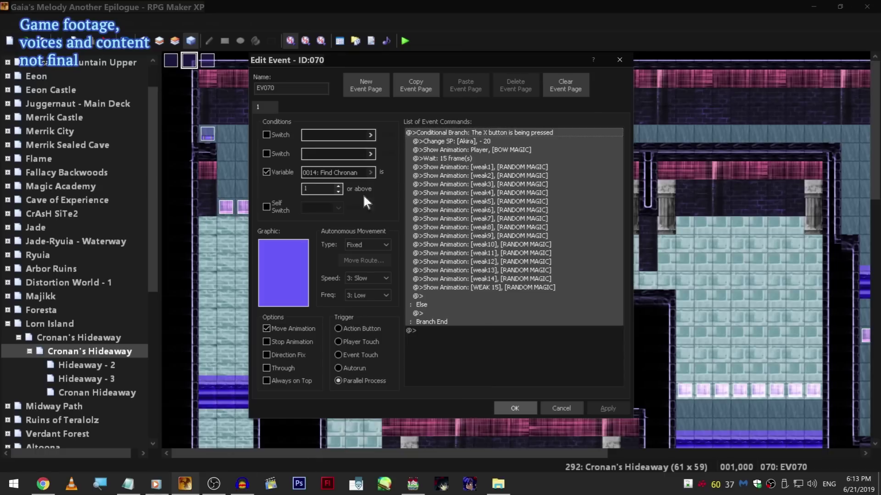
Switch back to RPG Maker MV, reopen event EV027 to compare its commands, and close it without changes.
left_click(421, 484)
double_click(506, 406)
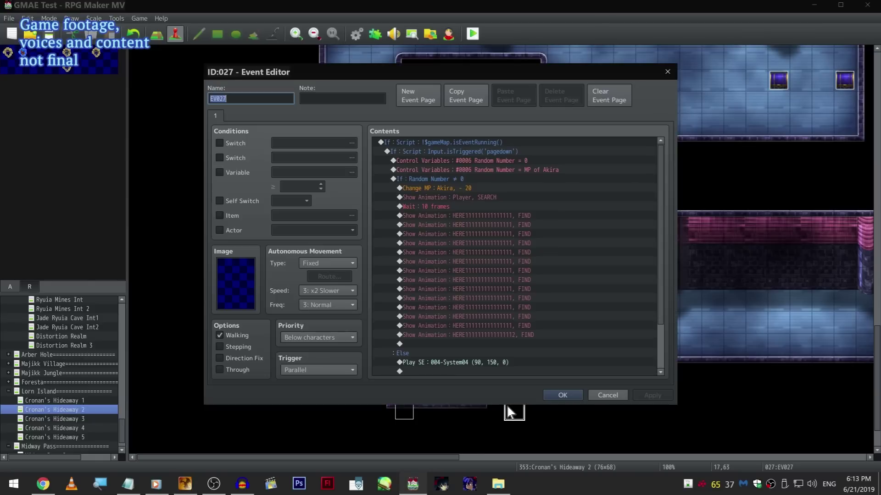
left_click(612, 394)
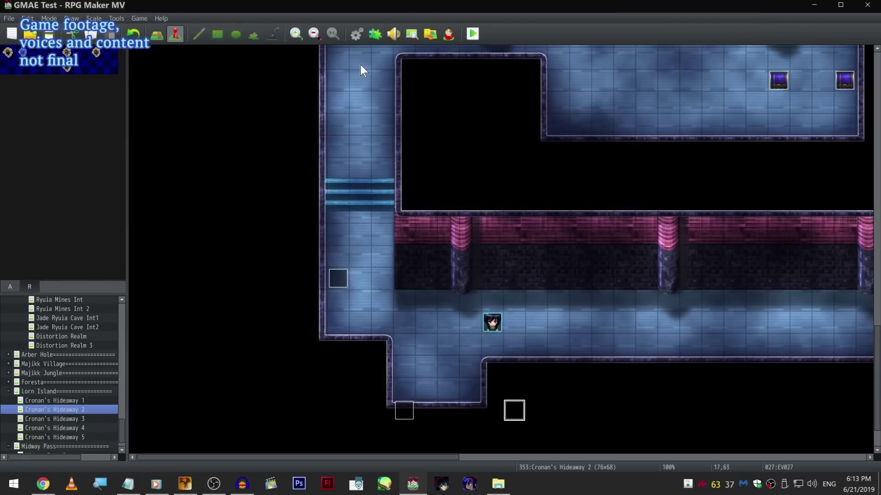
Zoom the Cronan's Hideaway 2 map out to 42% and look over its full layout from north to south.
left_click(315, 37)
scroll(385, 191, "up", 3)
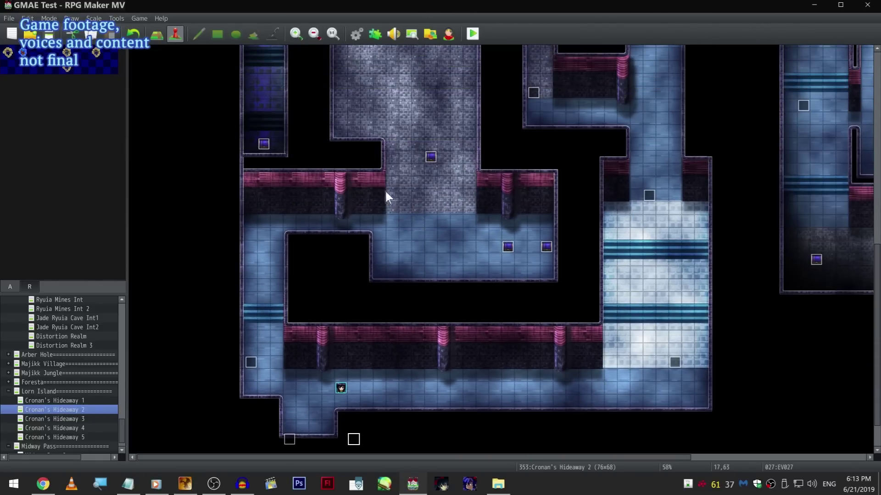
scroll(362, 159, "up", 1)
left_click(309, 36)
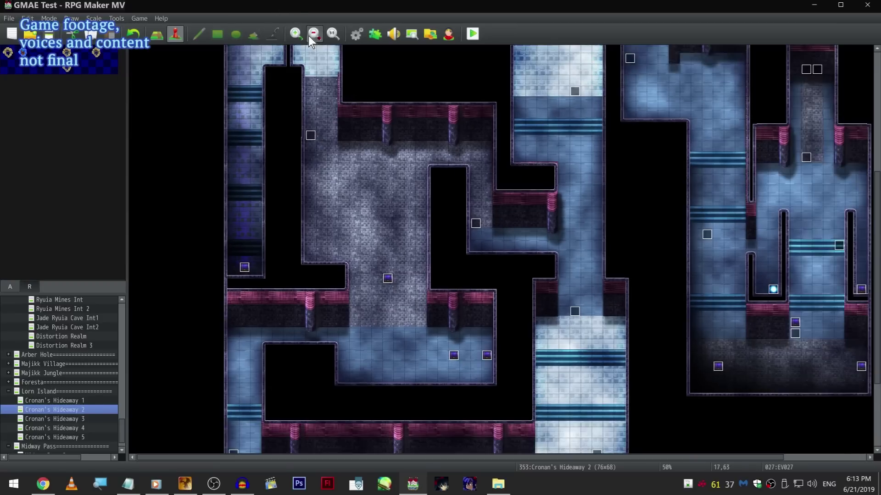
scroll(414, 175, "up", 3)
scroll(424, 216, "up", 1)
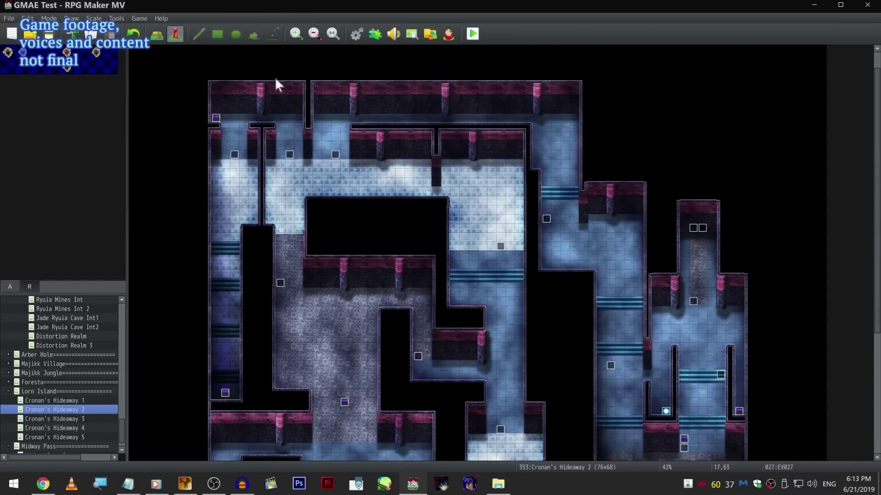
left_click(217, 82)
scroll(750, 178, "down", 4)
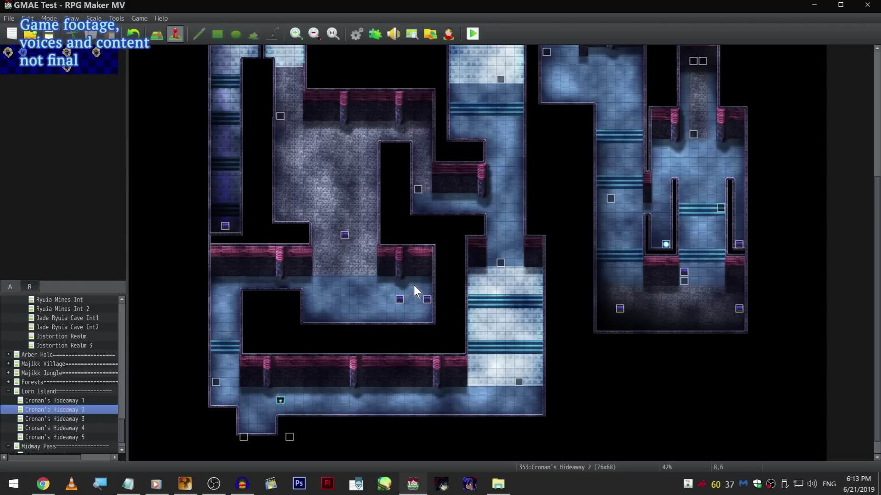
scroll(554, 113, "up", 4)
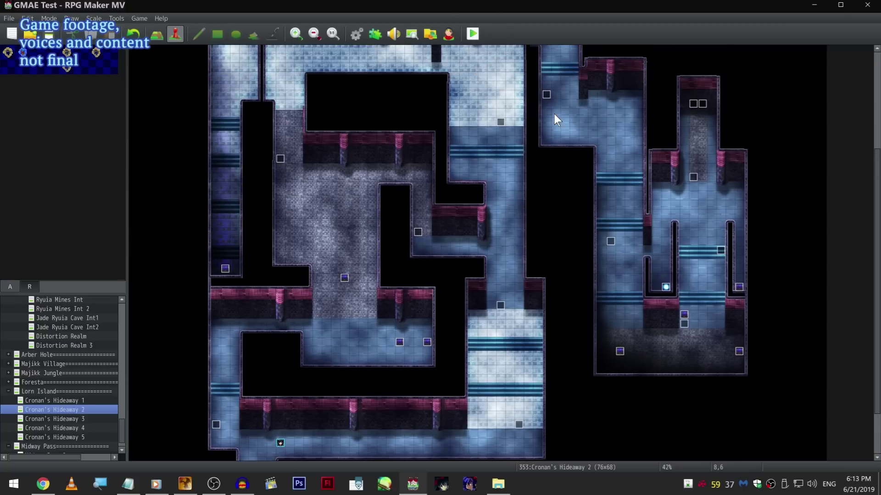
scroll(583, 425, "up", 2)
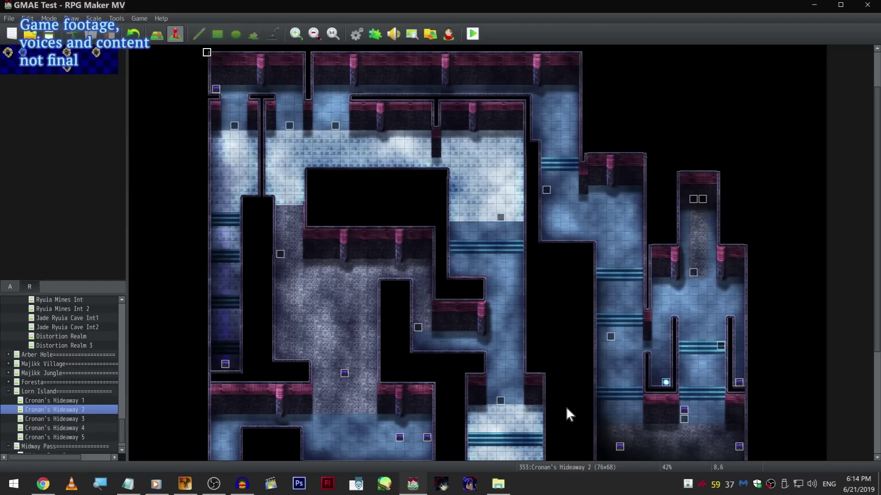
Look over the southern half of the Cronan's Hideaway 2 layout.
scroll(565, 406, "down", 5)
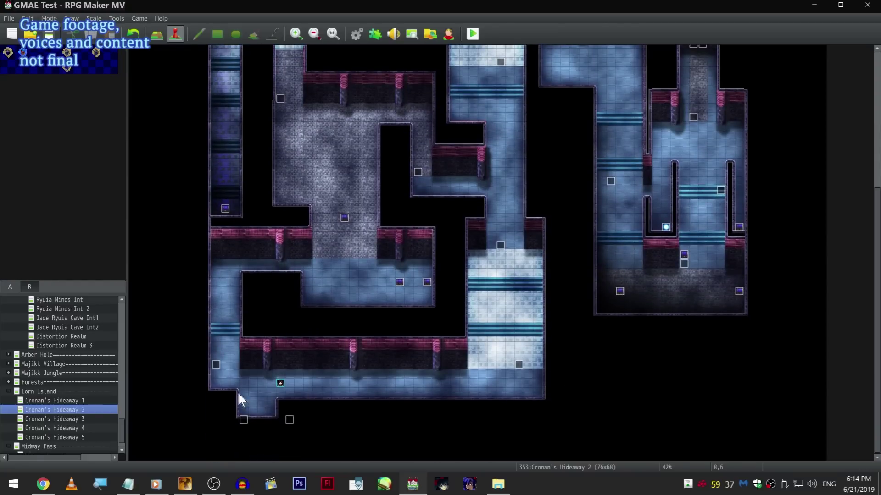
scroll(108, 364, "down", 1)
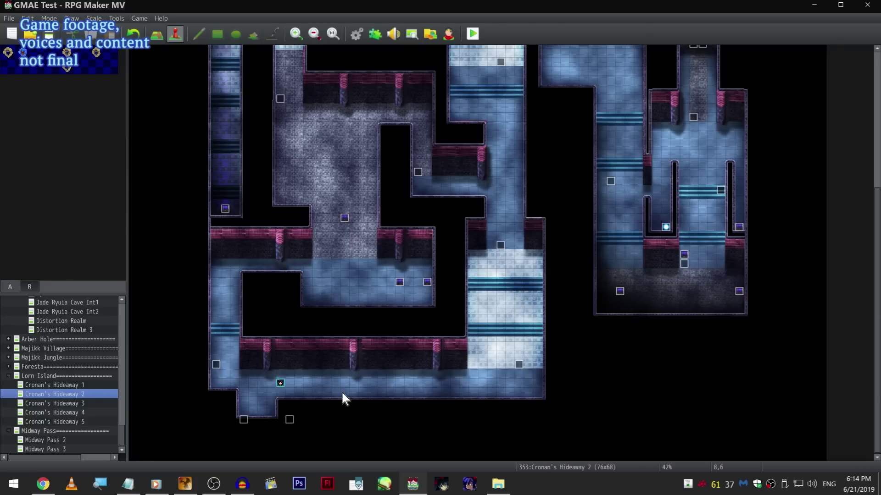
scroll(342, 393, "up", 2)
scroll(62, 356, "up", 2)
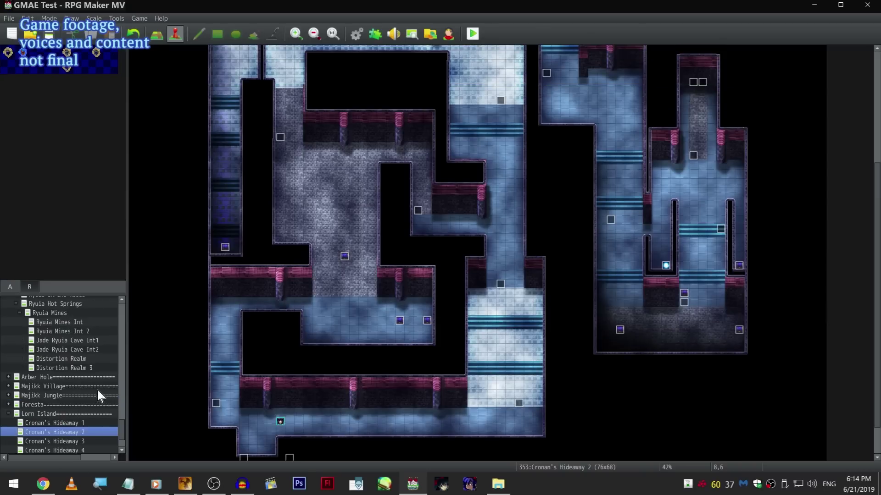
Find the Merrik Castle maps in the project's map list and view Merrik Int 2 at 100% zoom.
scroll(99, 389, "down", 2)
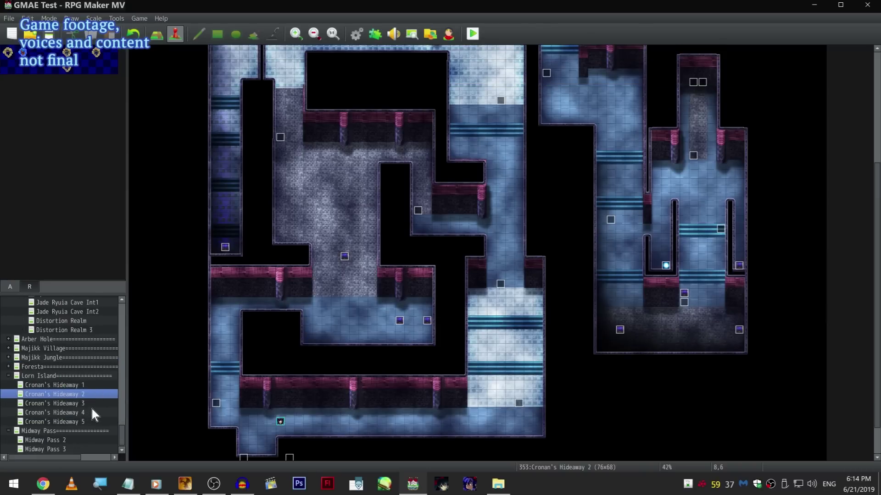
scroll(91, 396, "up", 5)
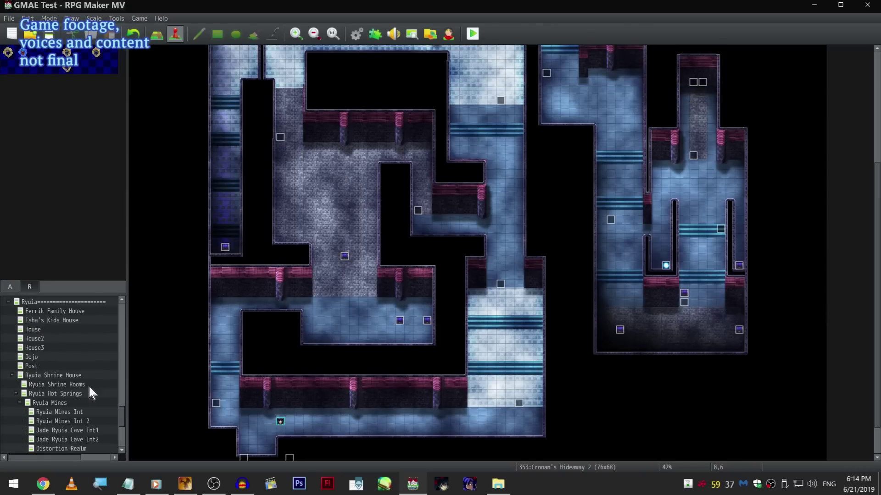
scroll(98, 362, "up", 8)
scroll(126, 373, "up", 2)
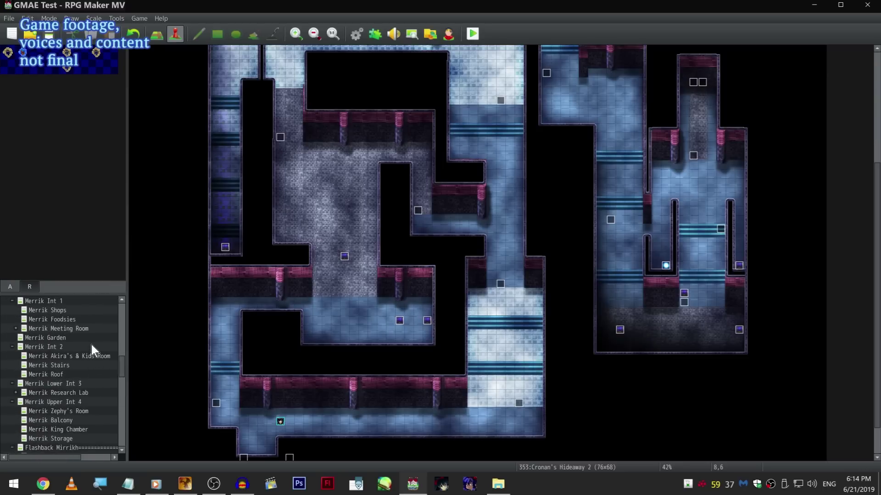
right_click(92, 345)
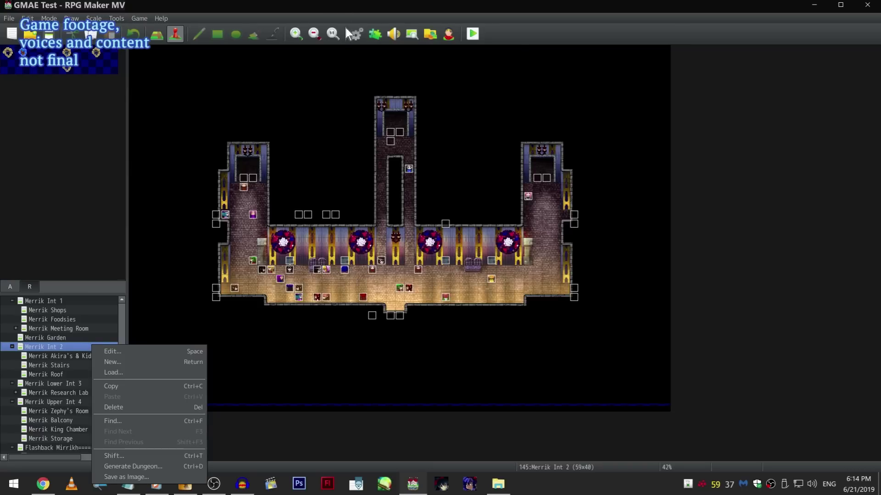
left_click(329, 37)
left_click_drag(502, 458, 312, 458)
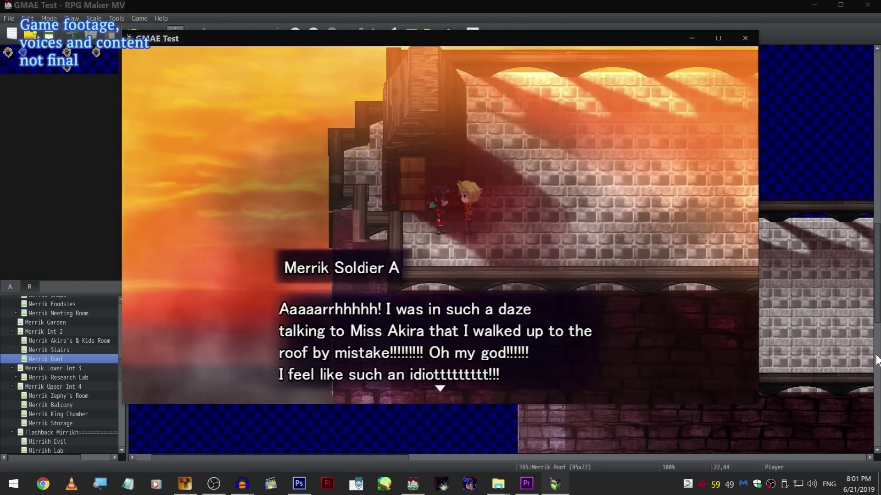
Advance the Merrik Roof conversation between Akira and Merrik Soldier A to its end in the playtest.
key("Return")
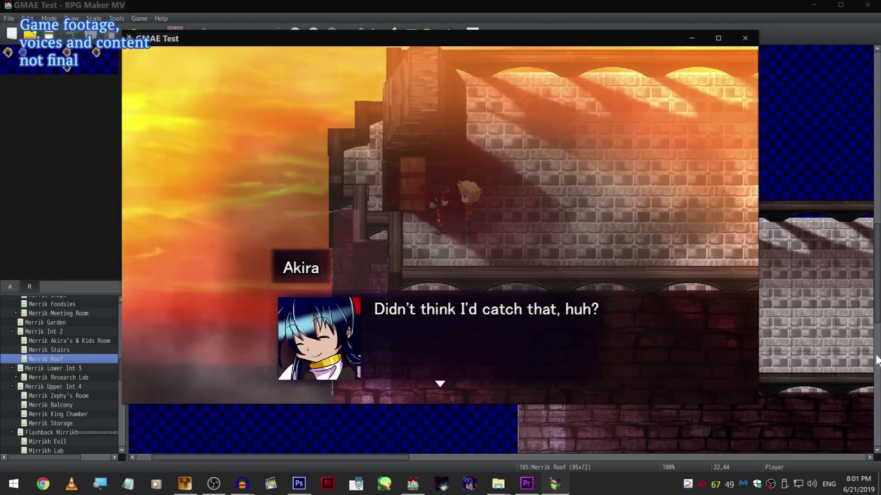
key("Return")
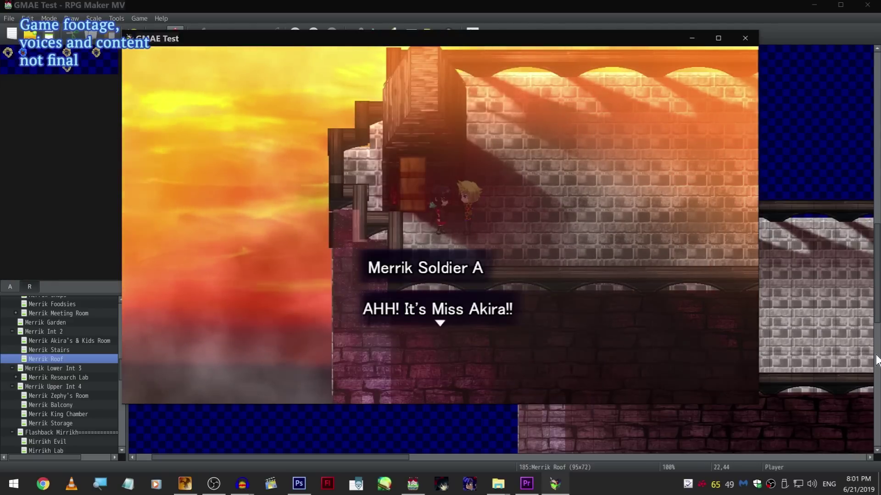
key("Return")
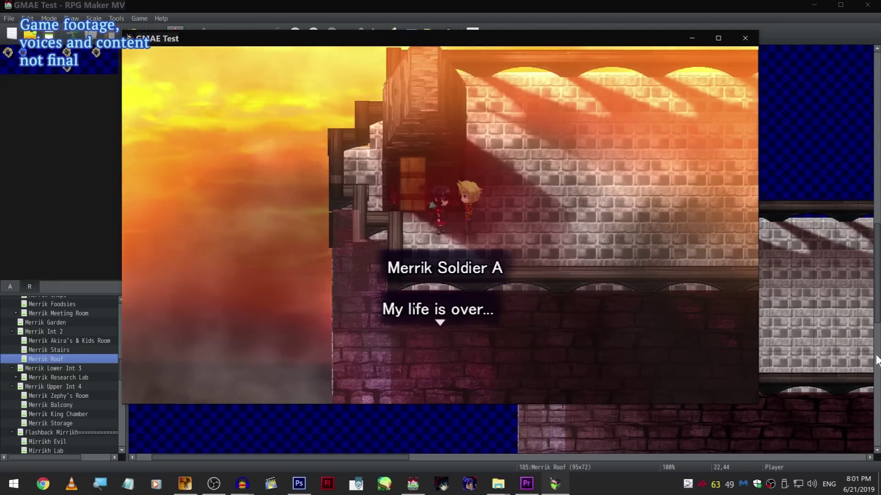
key("Return")
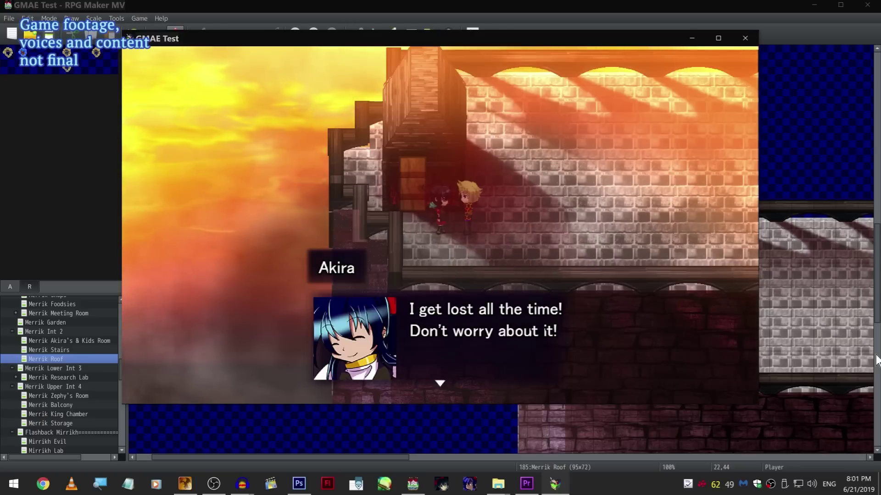
key("Return")
key("Return")
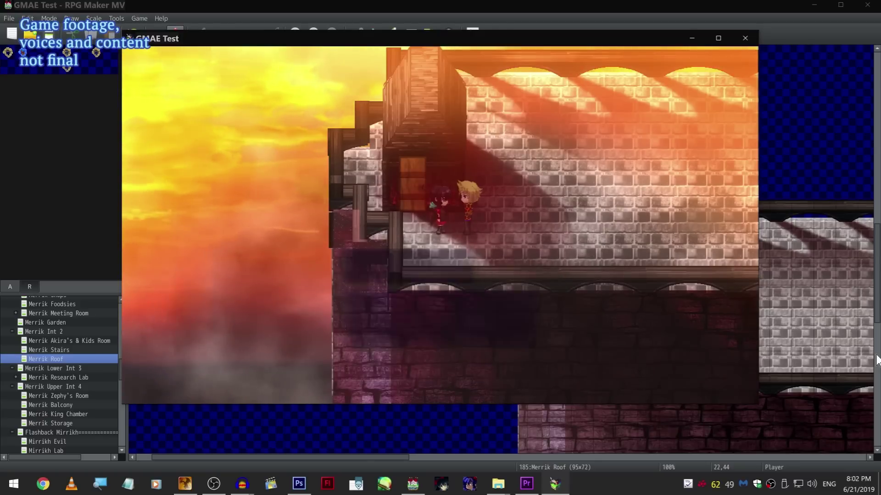
key("Return")
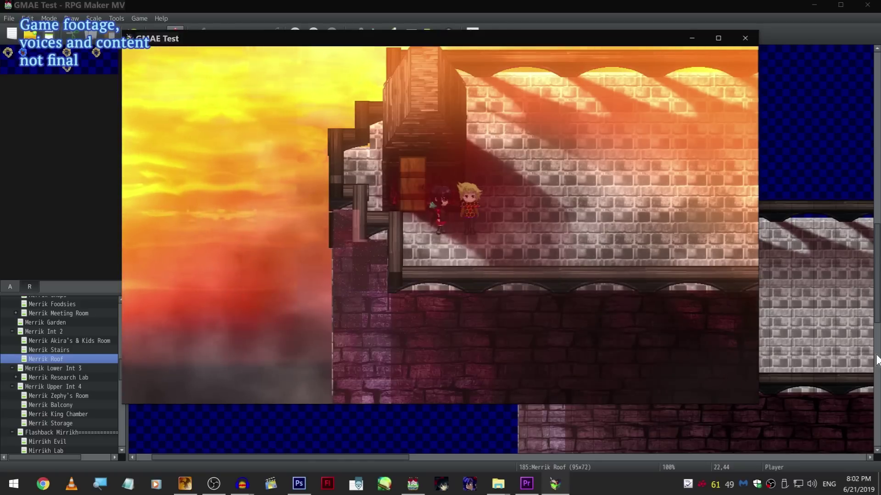
Walk Akira east along the castle roof in the playtest.
key("Right")
key("Up")
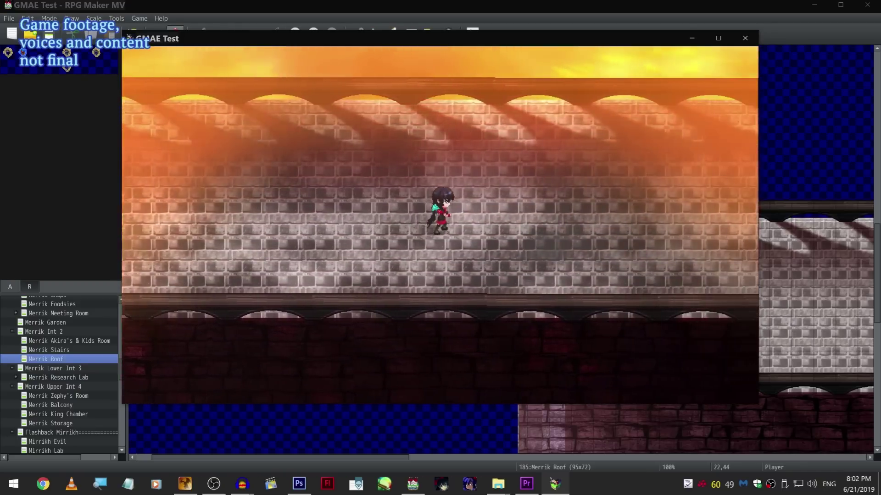
key("Right")
key("Right")
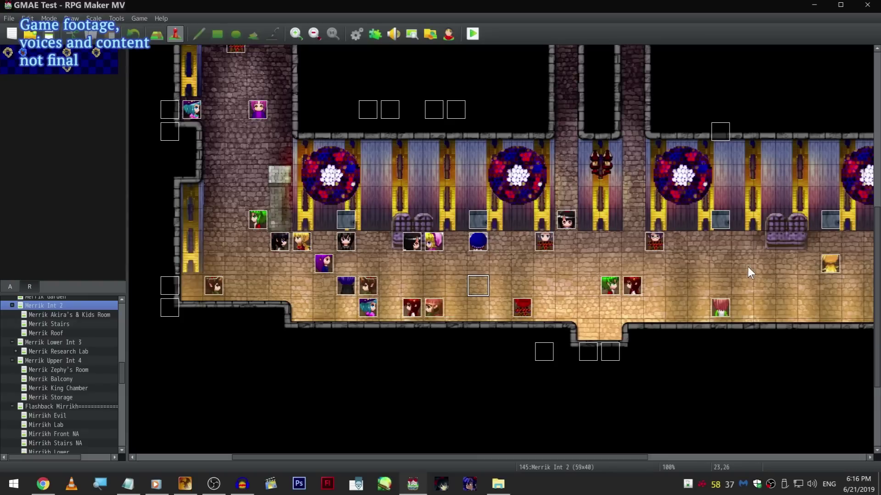
Open the Merrik King Chamber map to view its southern entrance.
right_click(747, 267)
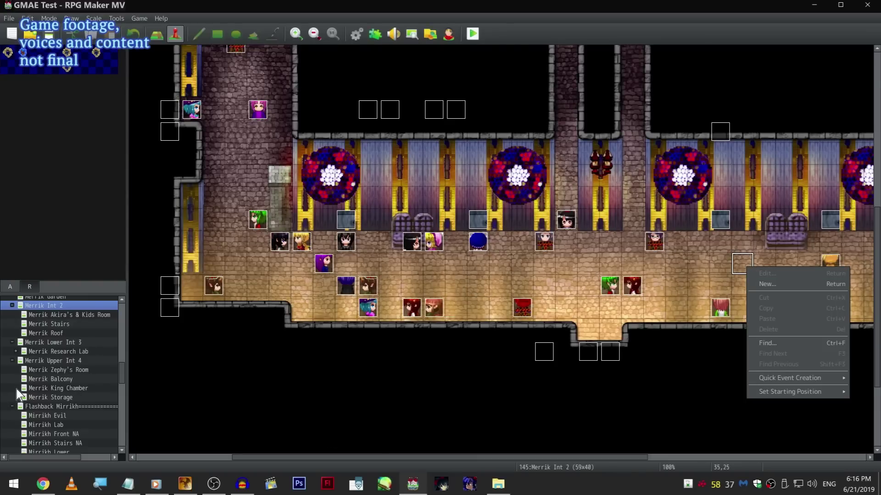
left_click(381, 389)
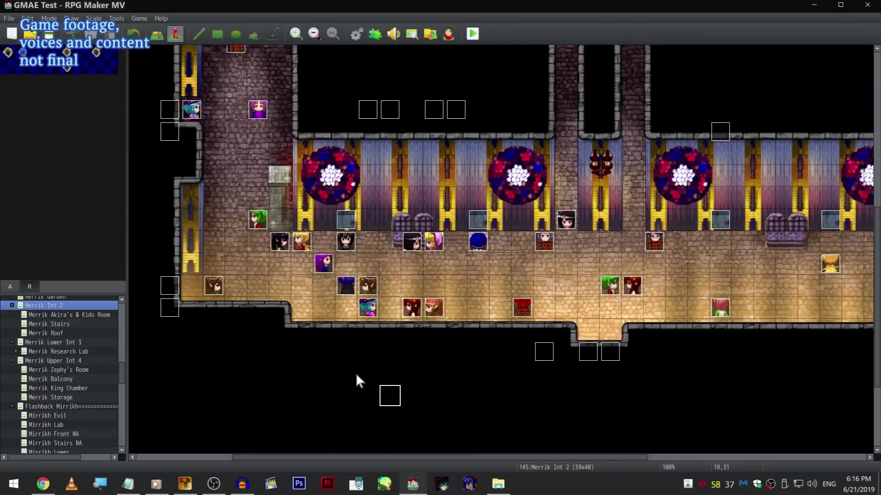
left_click(93, 387)
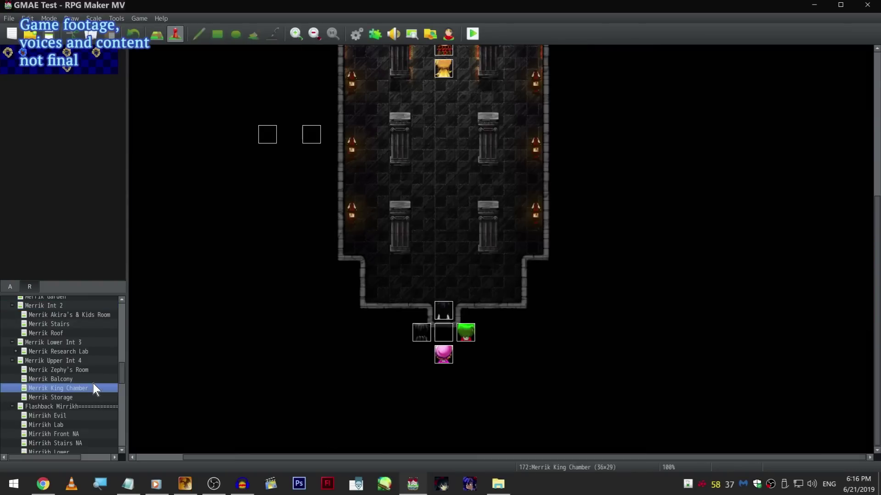
scroll(92, 387, "down", 3)
scroll(90, 391, "up", 4)
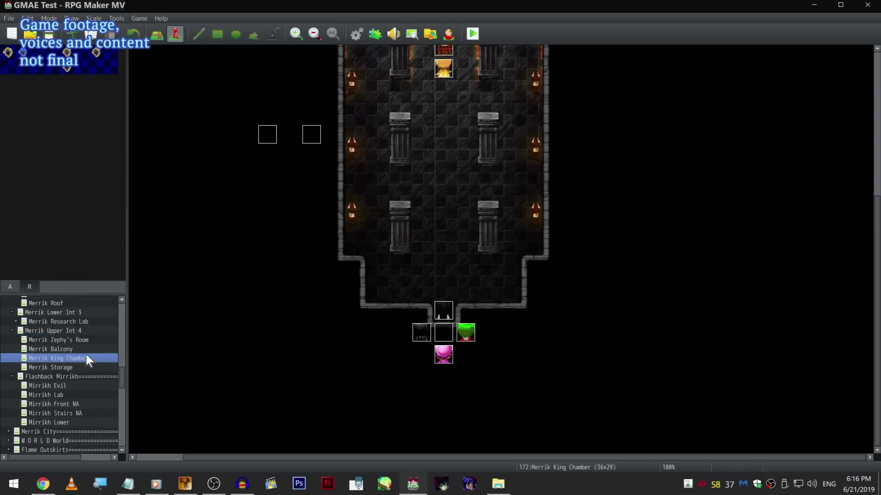
Set the player's starting position on Merrik Stairs at 14,14 and start a playtest with the changes saved.
left_click(86, 371)
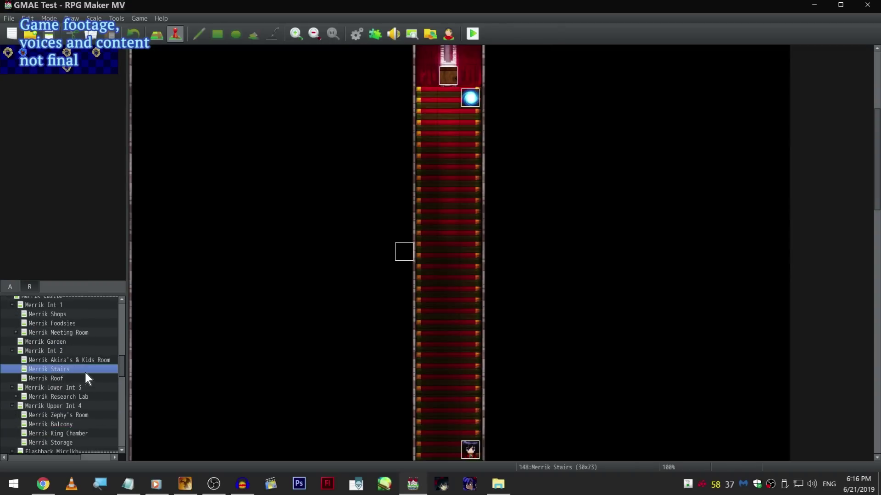
right_click(453, 135)
mouse_move(550, 265)
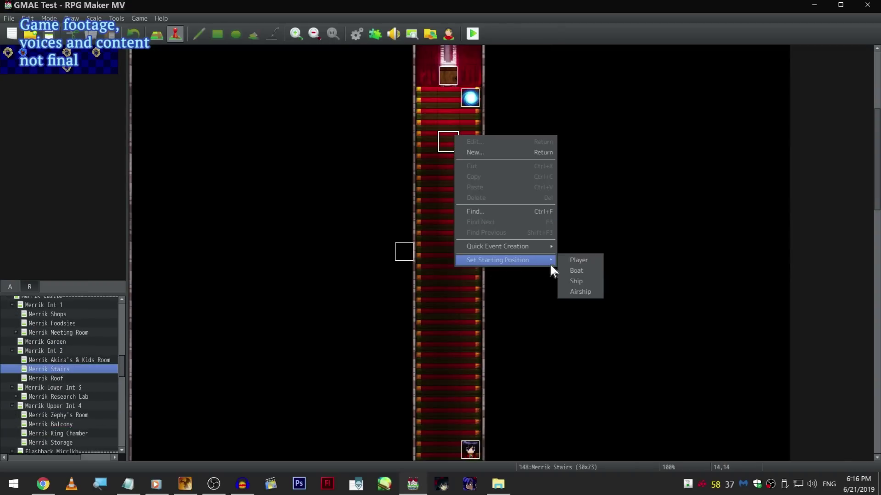
left_click(576, 260)
left_click(478, 29)
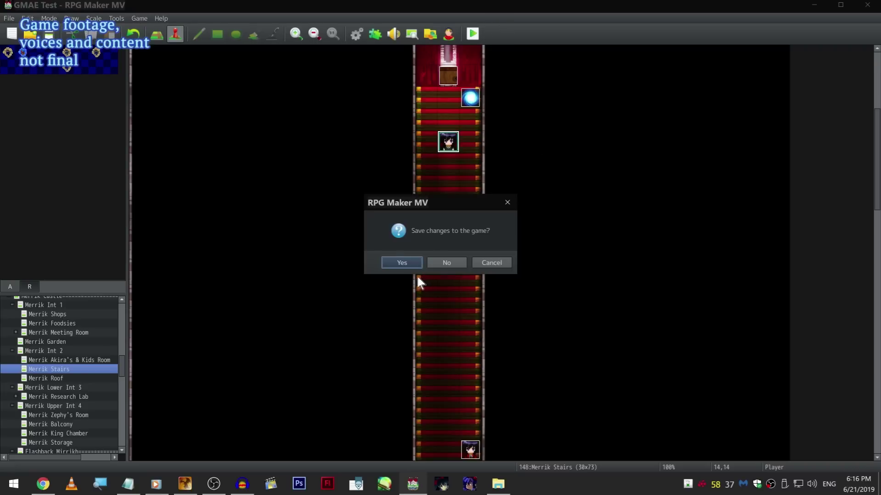
left_click(403, 261)
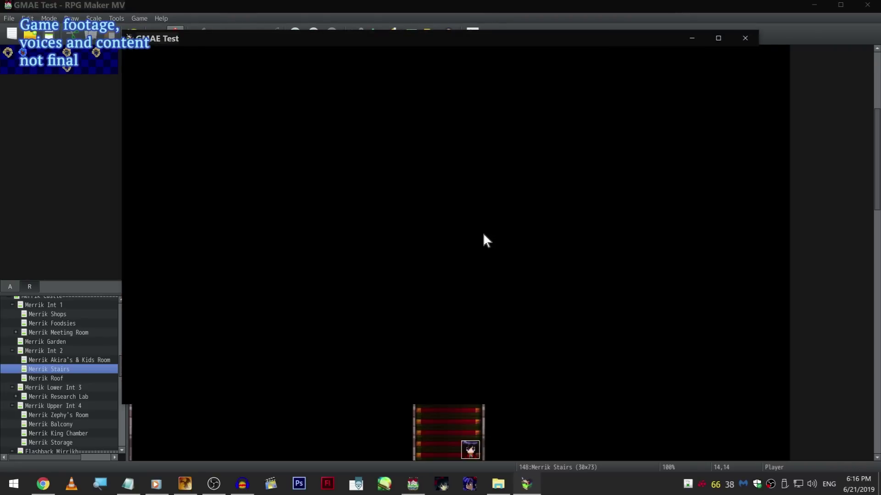
Check the staircase and the main menu in the full-screen playtest, and end the test.
key("F4")
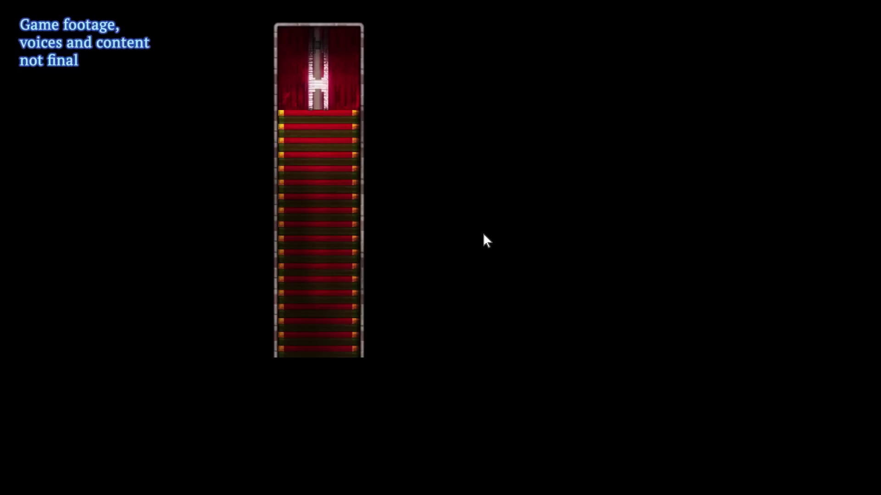
key("Down")
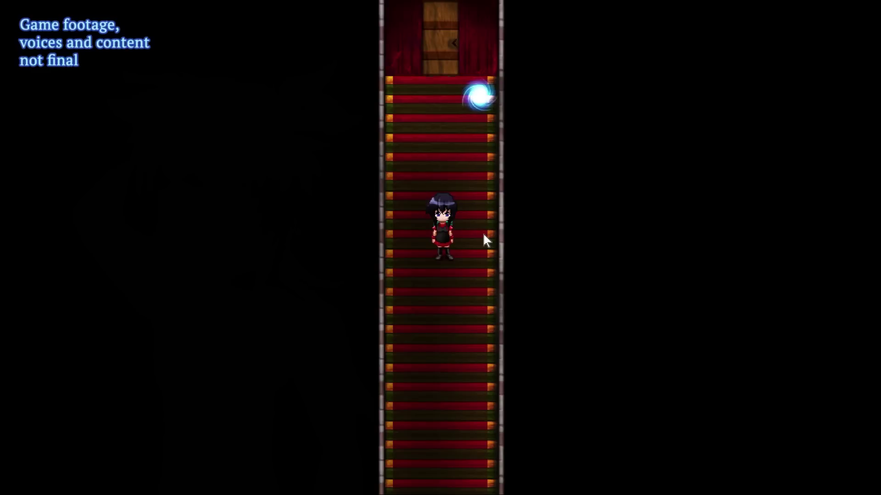
key("Escape")
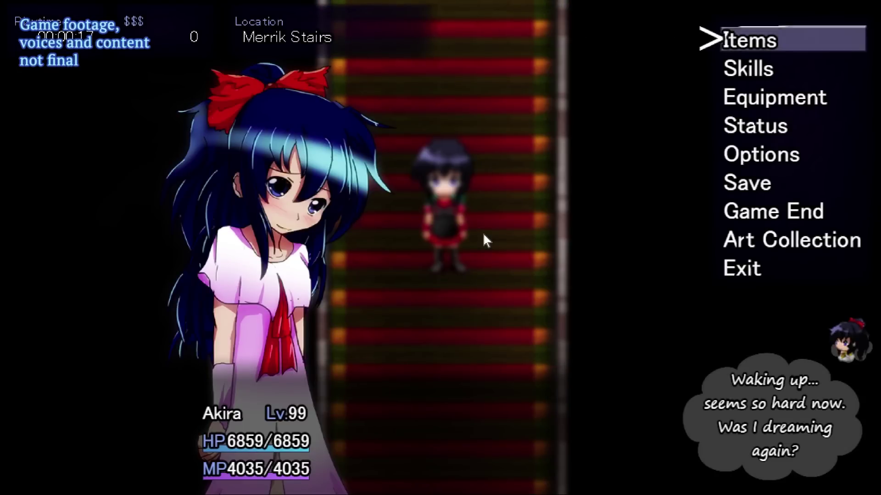
key("alt+F4")
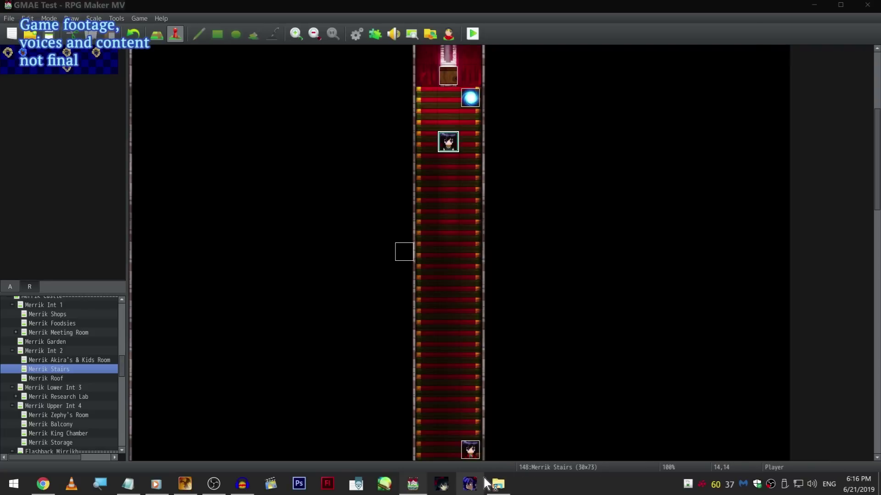
Run the Merrik Stairs playtest again, open Options from the main menu, and quit the game.
left_click(469, 484)
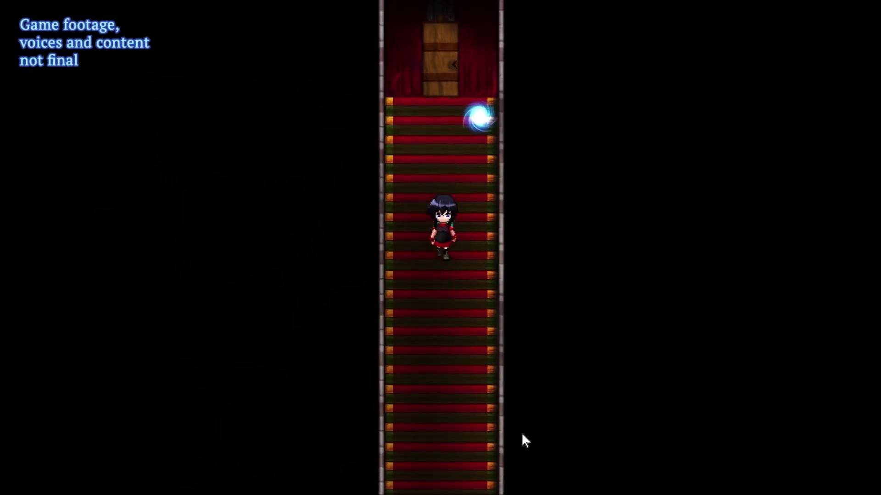
key("Escape")
key("Down")
key("Down")
key("Down")
key("Down")
key("Return")
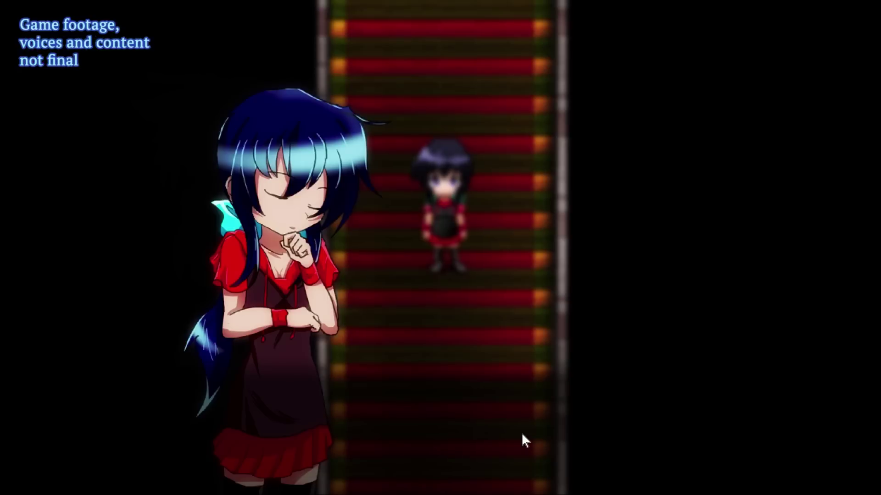
key("Escape")
key("alt+F4")
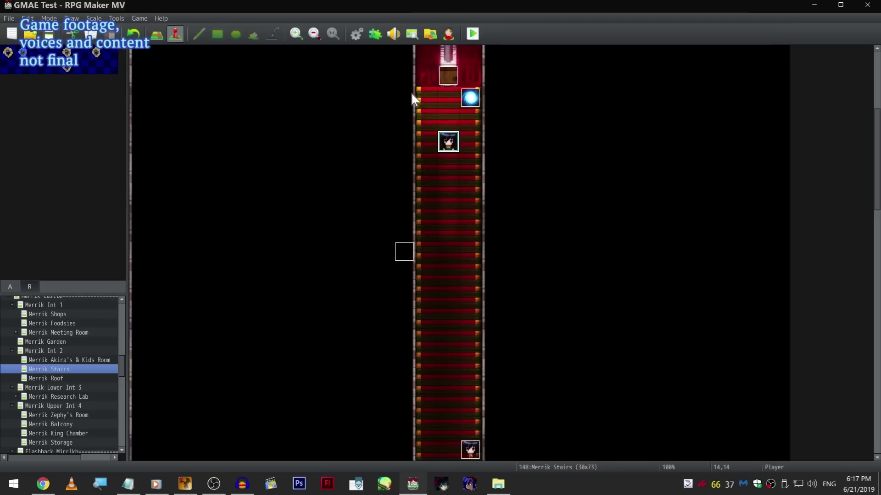
Add Kachie, Tadase and Tara to the starting party alongside Akira in the database's System settings.
left_click(367, 40)
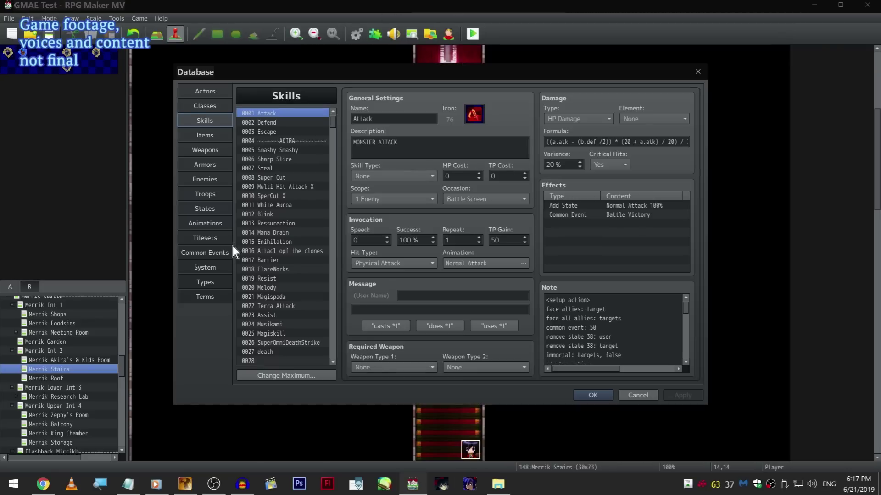
left_click(217, 253)
left_click(220, 267)
double_click(289, 151)
key("Down")
key("Return")
double_click(288, 150)
key("Down")
key("Return")
double_click(288, 151)
key("Down")
key("Return")
left_click(593, 395)
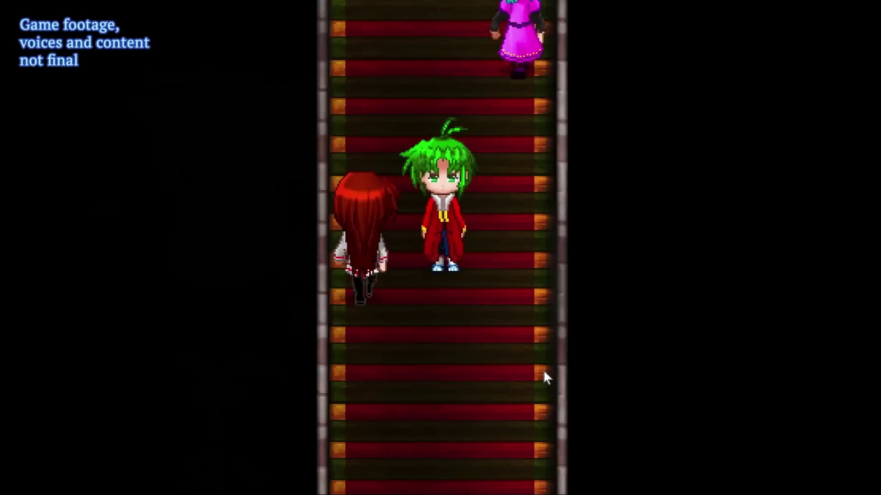
Open the in-game main menu with the four-member party and enter Options to view the Audio settings.
key("Escape")
key("Down")
key("Down")
key("Down")
key("Down")
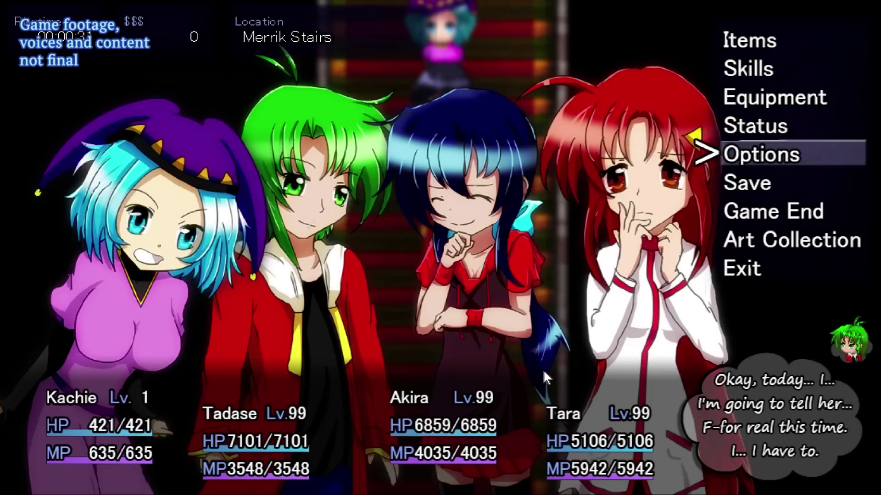
key("Return")
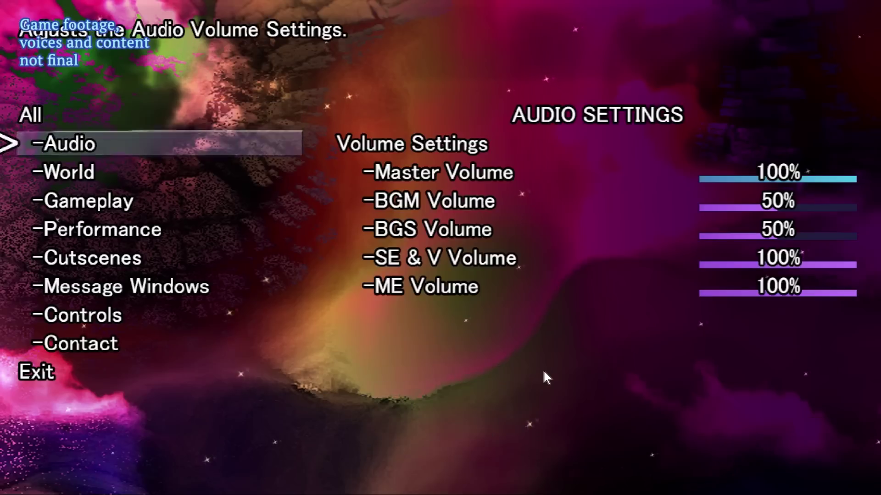
Change the Quick Button to Encounter Rate in the Gameplay settings and return to the staircase.
key("Down")
key("Down")
key("Down")
key("Down")
key("Up")
key("Up")
key("Return")
key("Down")
key("Down")
key("Down")
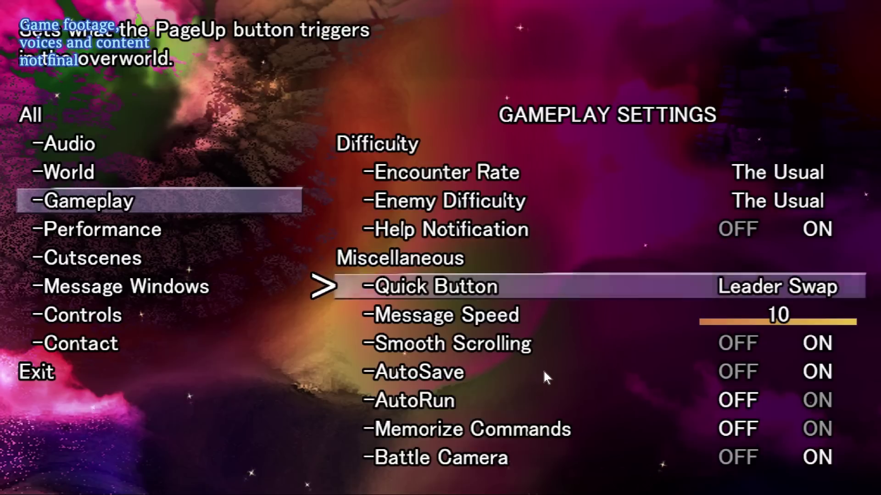
key("Right")
key("Escape")
key("Escape")
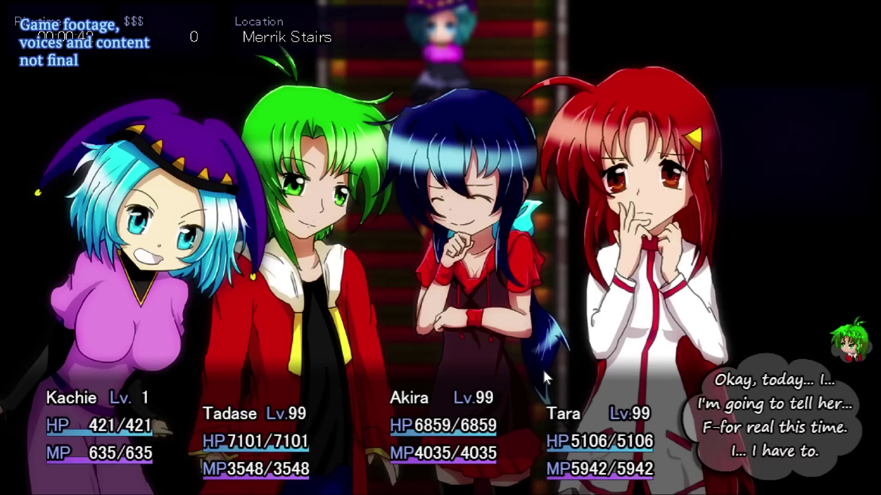
key("Escape")
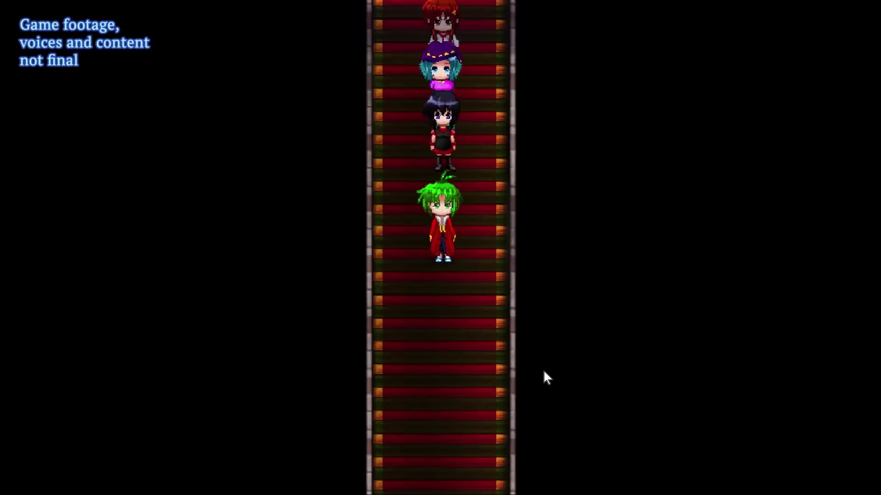
Trigger the Quick Button on the staircase to try out its Encounter Rate function.
key("q")
key("Down")
key("Return")
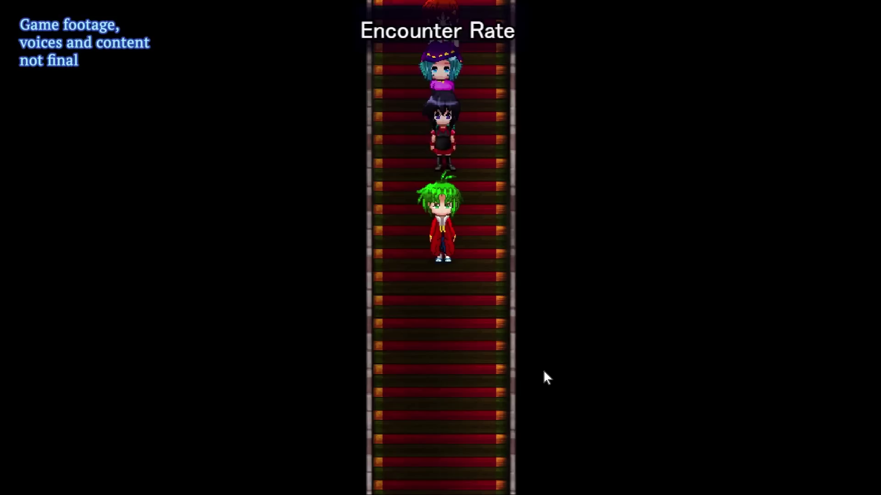
key("q")
key("Down")
key("Return")
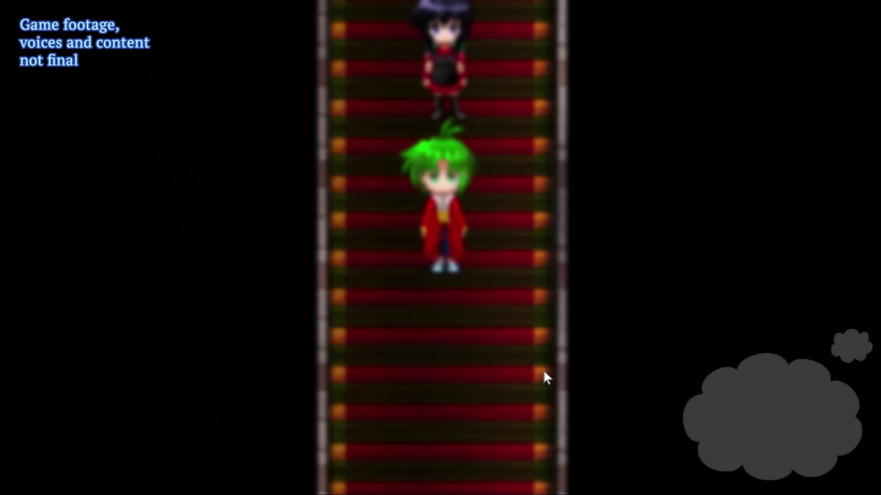
Reopen Options, set the Quick Button to Exit Markers in the Gameplay settings, and return to the staircase.
key("Down")
key("Down")
key("Down")
key("Return")
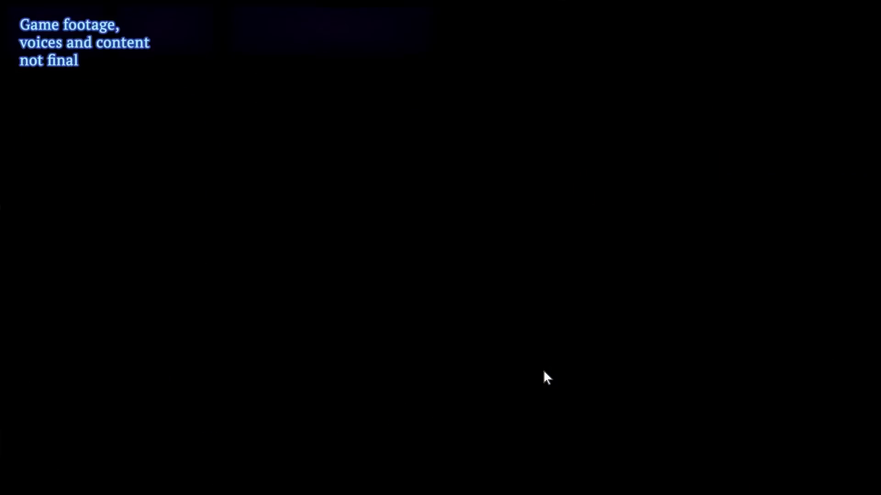
key("Down")
key("Down")
key("Down")
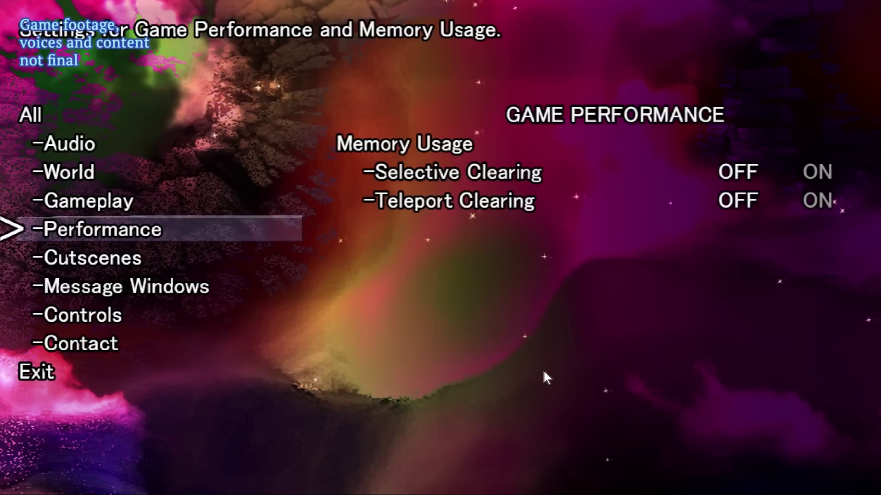
key("Up")
key("Return")
key("Down")
key("Down")
key("Down")
key("Right")
key("Escape")
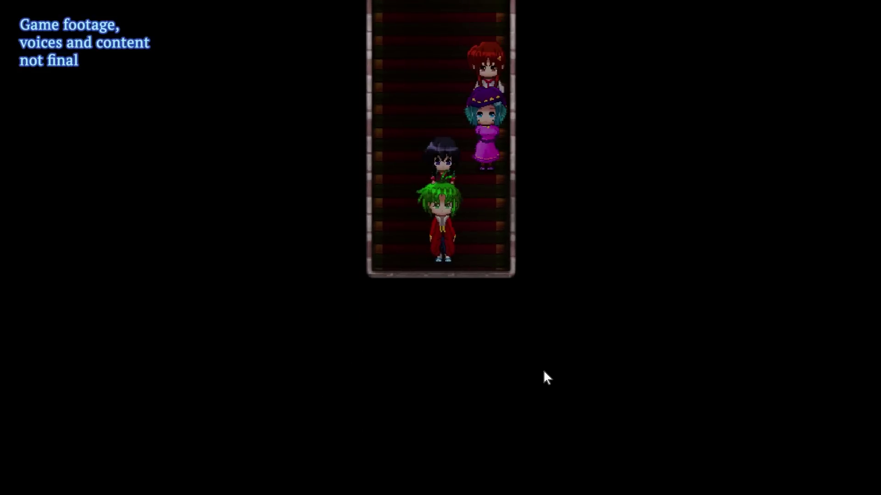
End the Merrik Stairs playtest and open the Merrik Balcony map in the editor.
key("alt+F4")
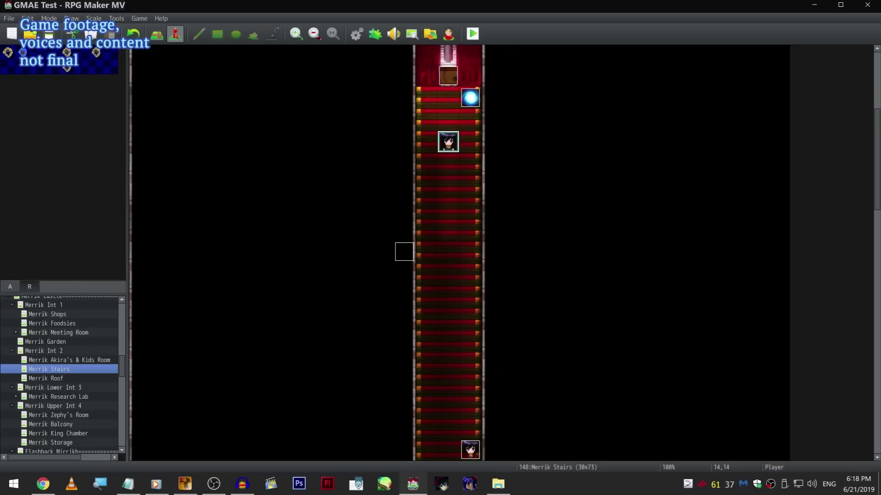
scroll(112, 381, "down", 1)
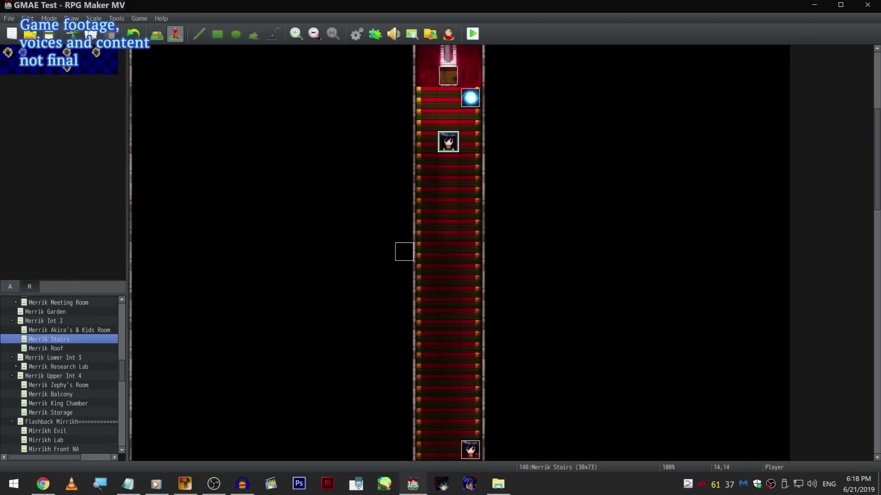
key("alt+Tab")
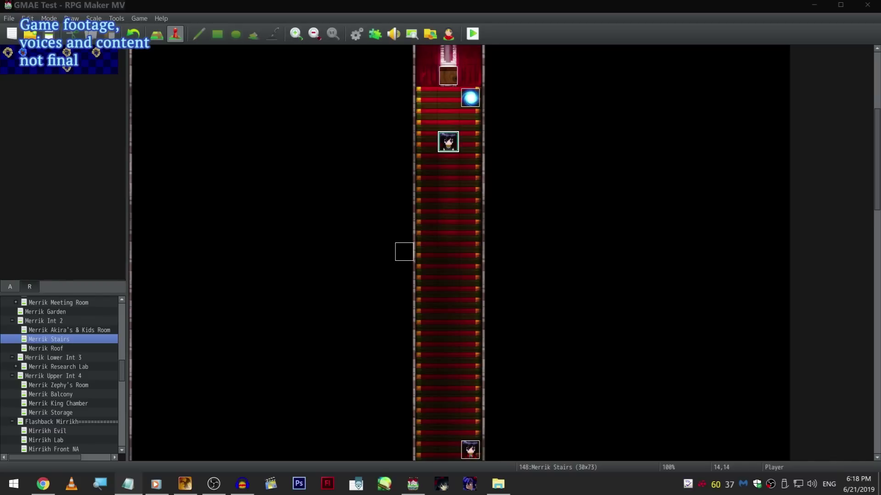
left_click(94, 386)
left_click(95, 390)
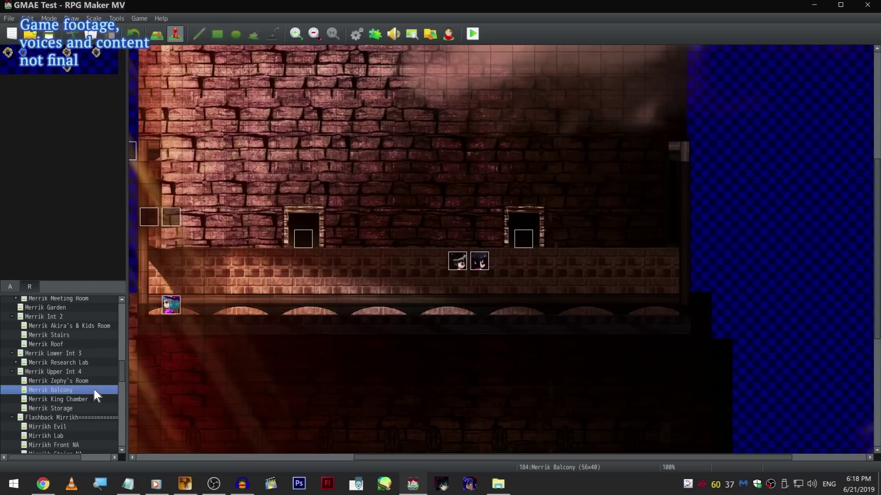
scroll(99, 393, "down", 2)
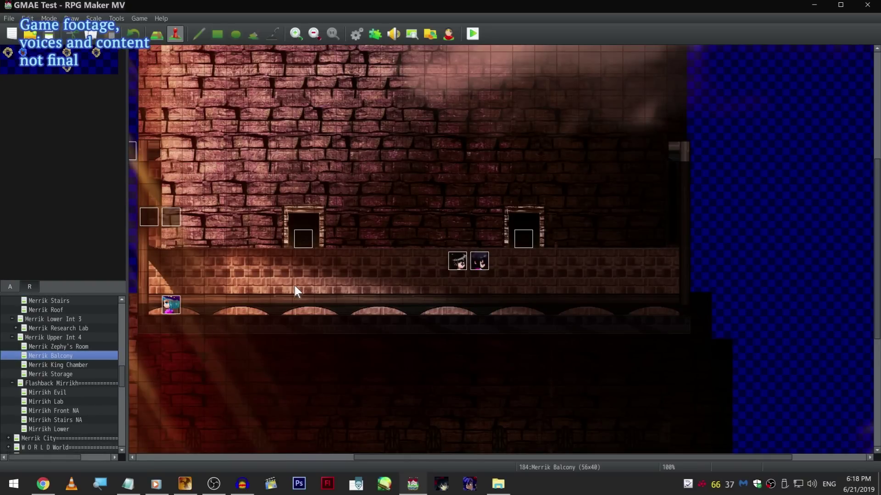
Set the player's starting position at tile 22,20 on the balcony and run the playtest in full screen.
right_click(265, 260)
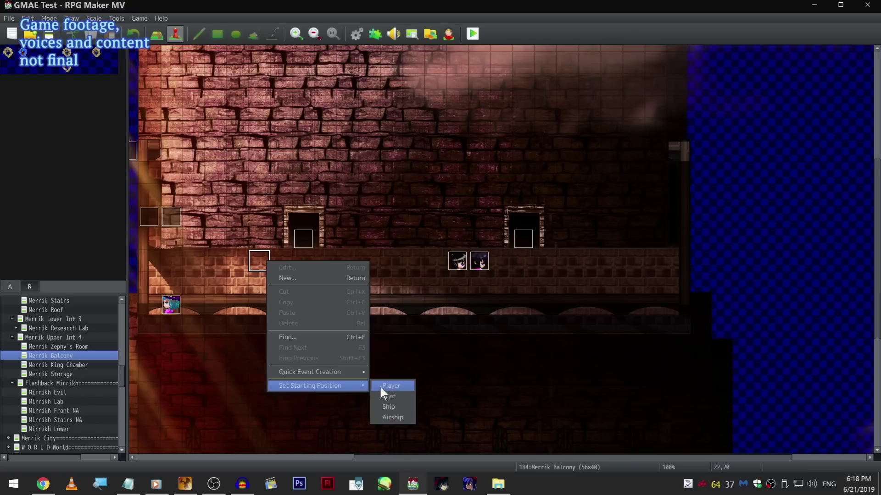
left_click(385, 386)
left_click(478, 30)
left_click(398, 262)
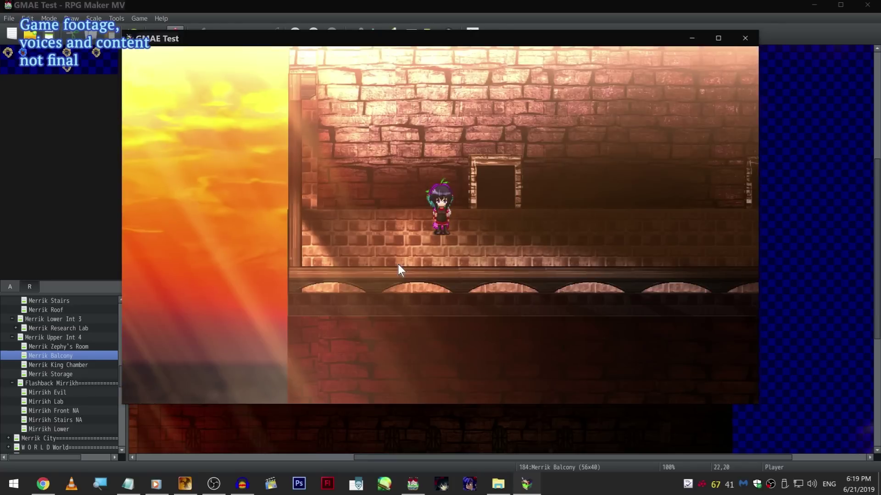
key("F4")
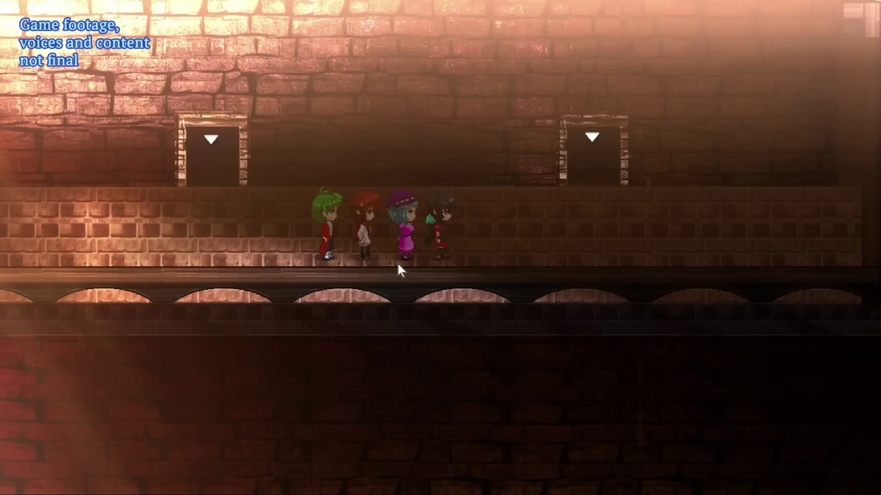
Change the Quick Button to Leader Swap in the Gameplay settings and return to the balcony.
key("Escape")
key("Down")
key("Down")
key("Down")
key("Down")
key("Return")
key("Down")
key("Down")
key("Down")
key("Up")
key("Return")
key("Down")
key("Down")
key("Down")
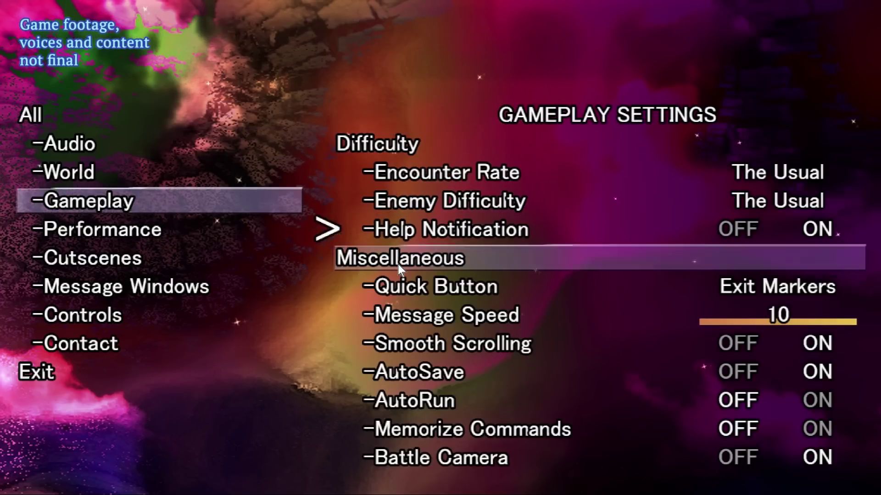
key("Down")
key("Right")
key("Escape")
key("Escape")
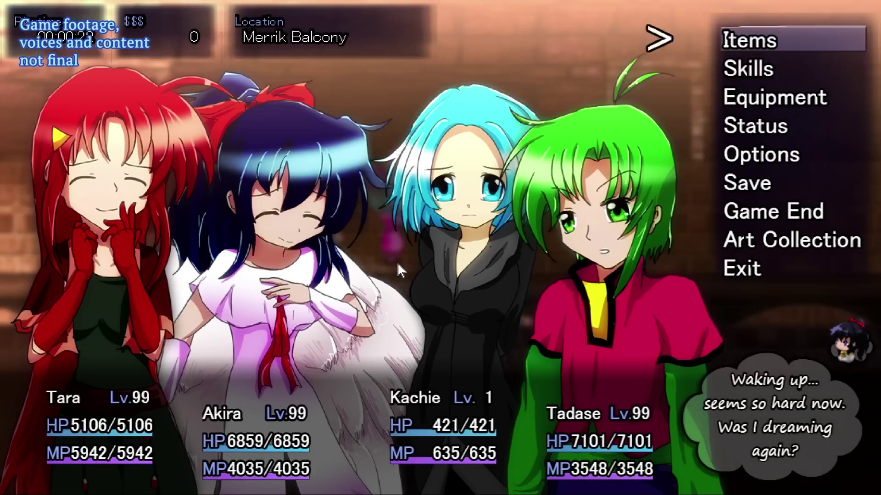
key("Escape")
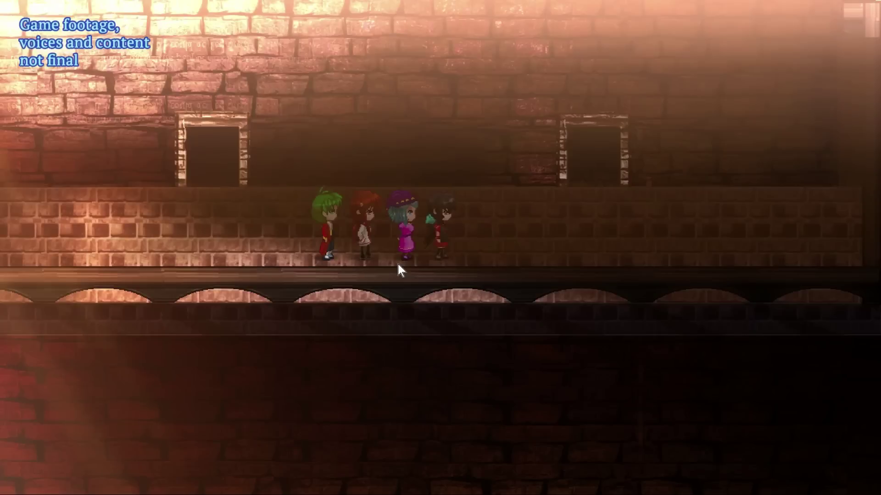
Walk the party back and forth along the balcony to check the sunset lighting, and end the playtest.
key("Left")
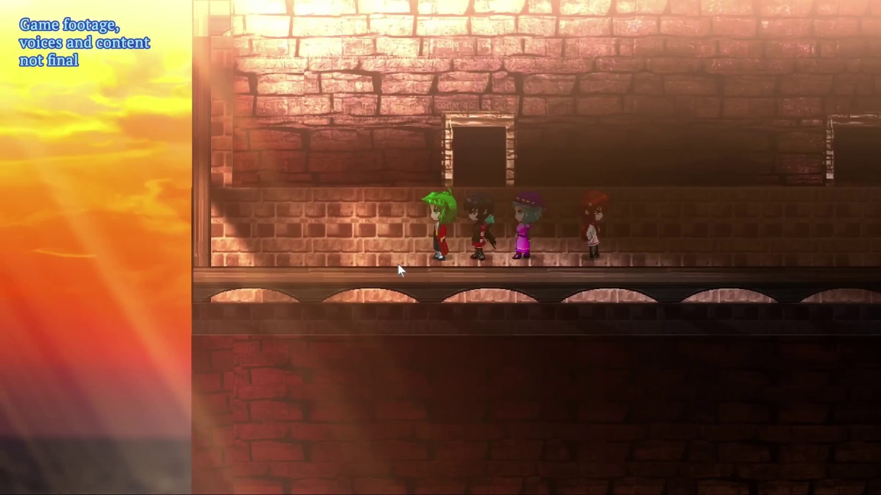
key("Left")
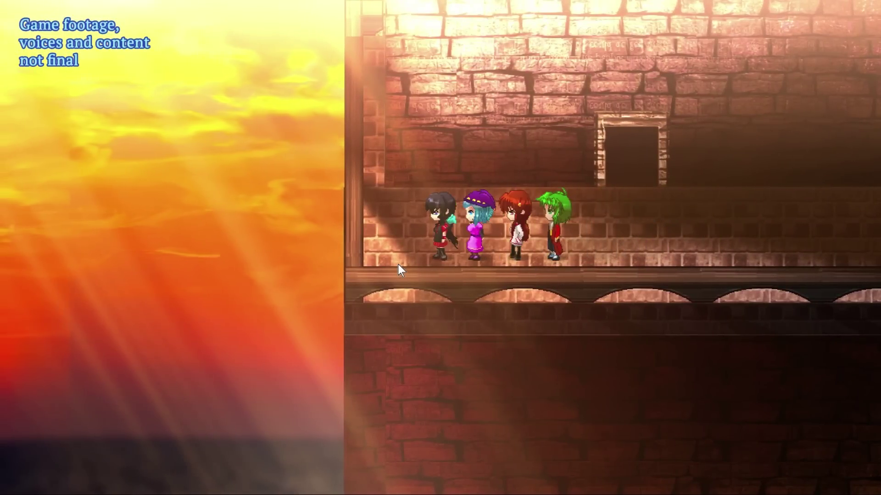
key("Right")
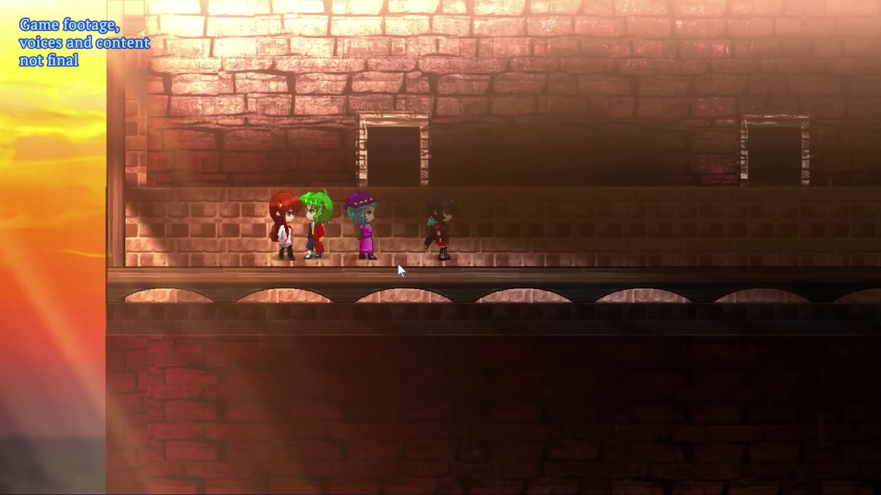
key("Right")
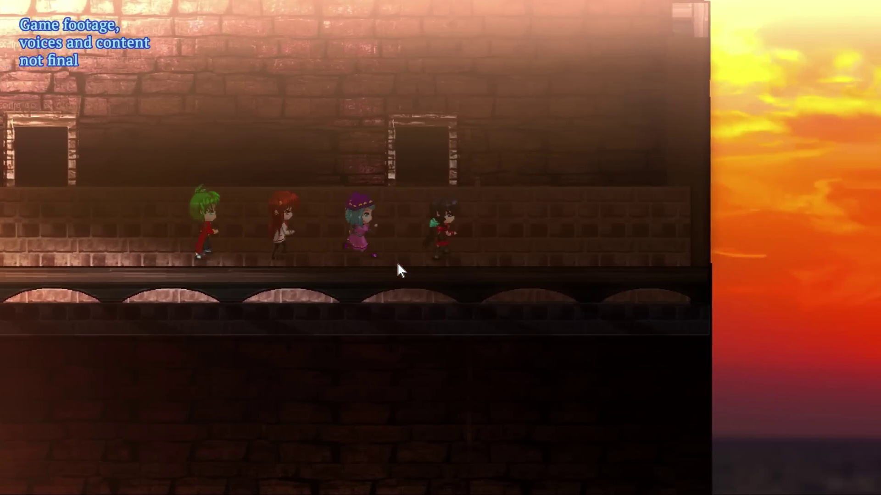
key("Left")
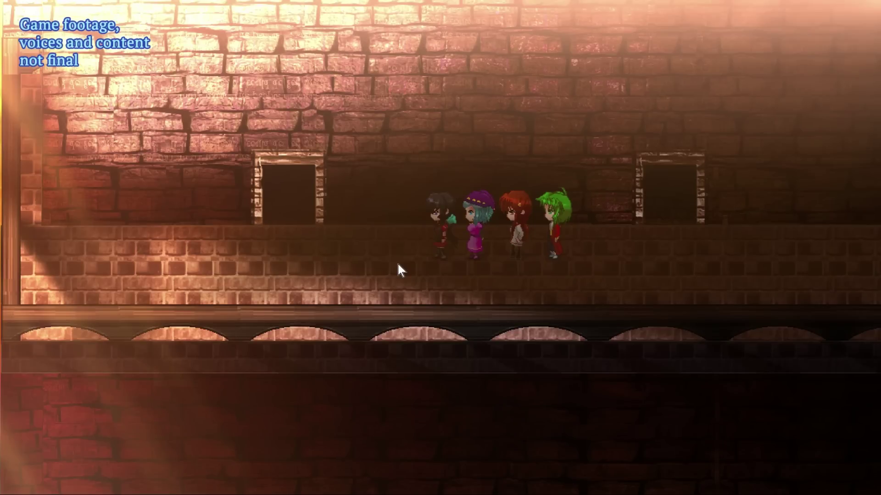
key("alt+F4")
Examine the Merrik Balcony map's brick wall, clouds, light beams and event placement in the editor.
left_click(435, 262)
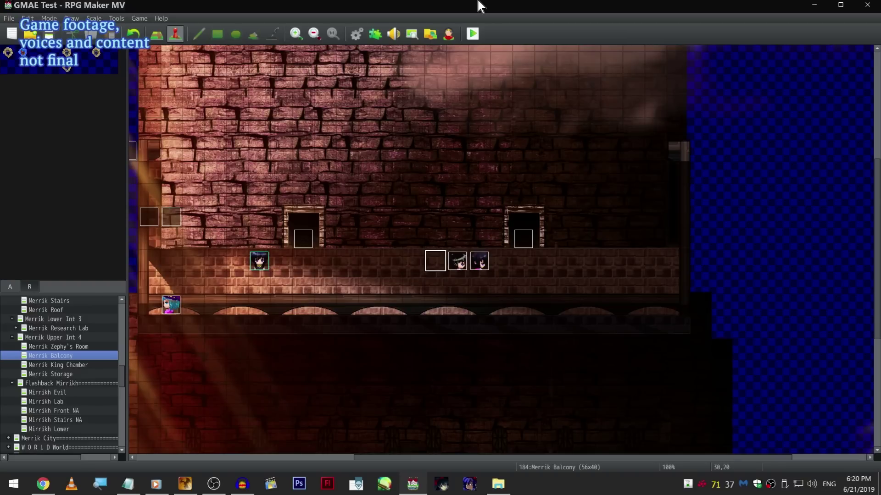
scroll(378, 206, "up", 2)
left_click_drag(497, 457, 418, 459)
scroll(376, 413, "down", 6)
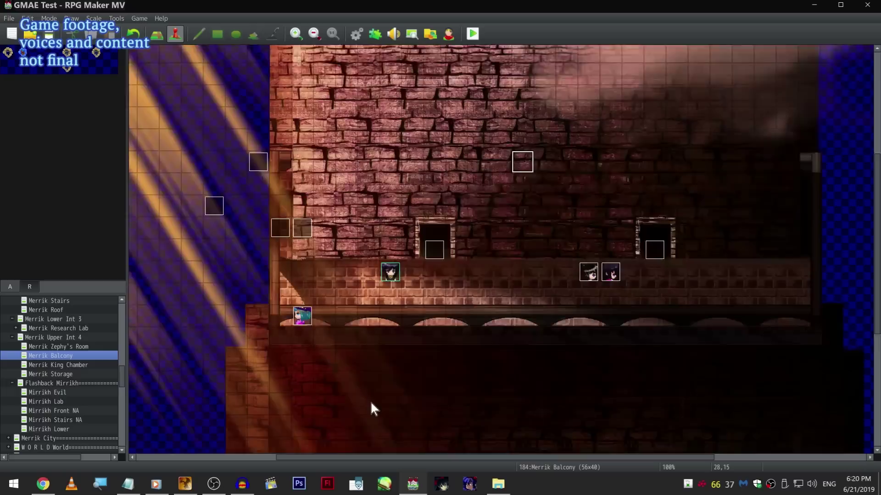
scroll(381, 419, "up", 3)
scroll(380, 413, "up", 4)
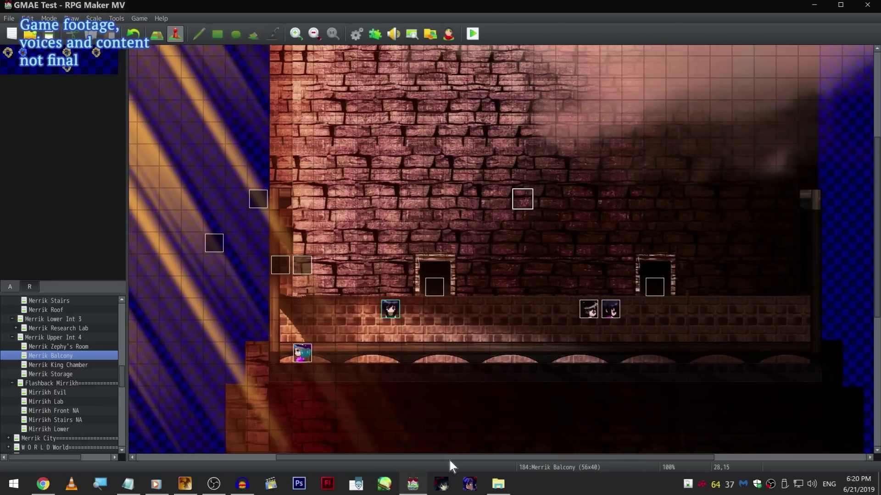
scroll(440, 230, "up", 5)
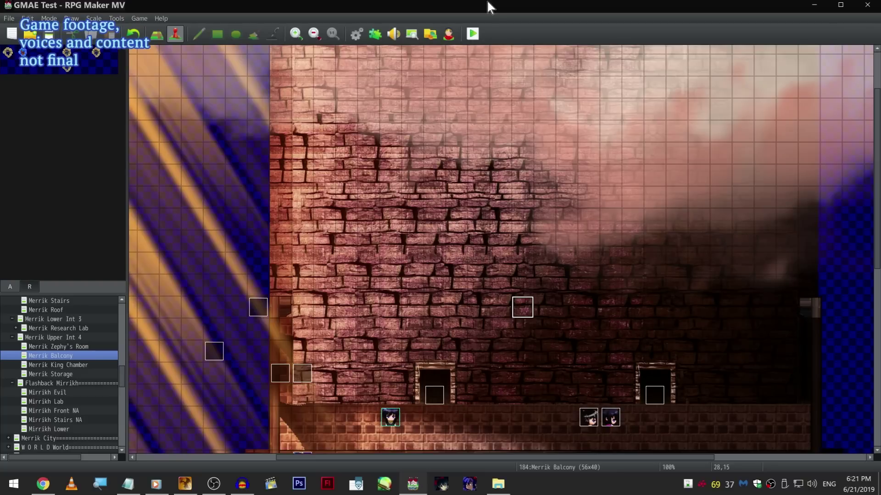
scroll(412, 241, "up", 3)
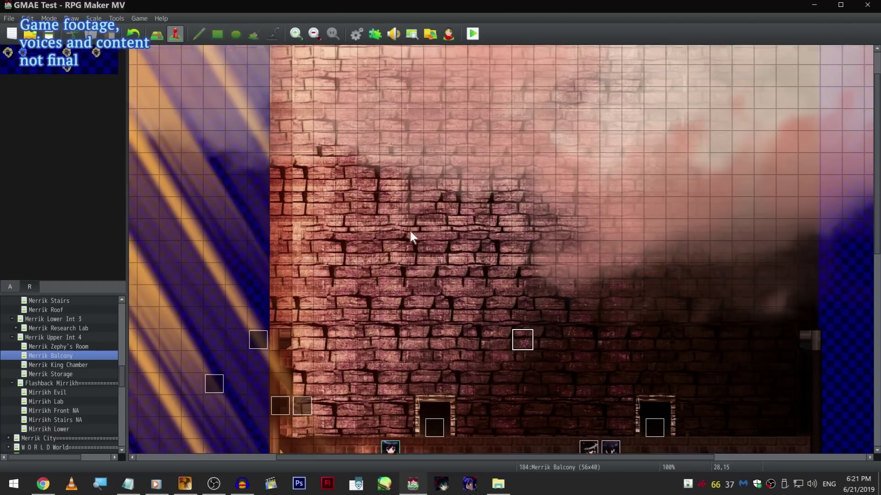
scroll(414, 251, "down", 5)
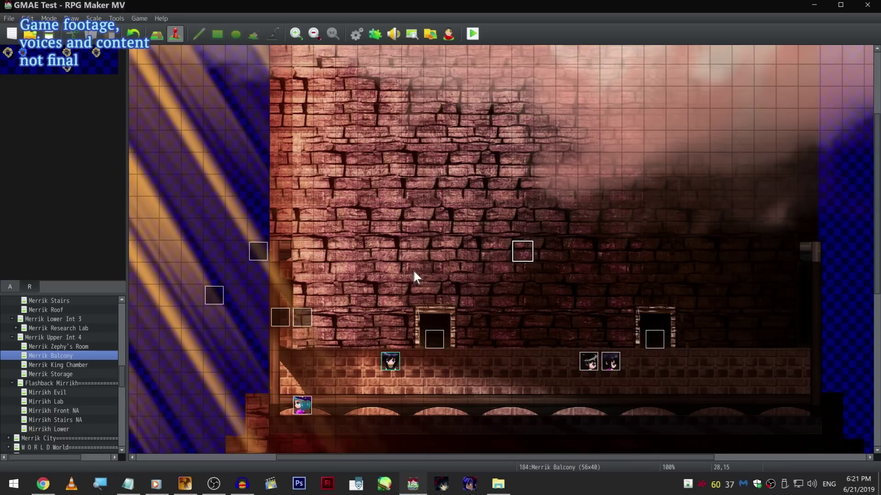
scroll(413, 271, "up", 3)
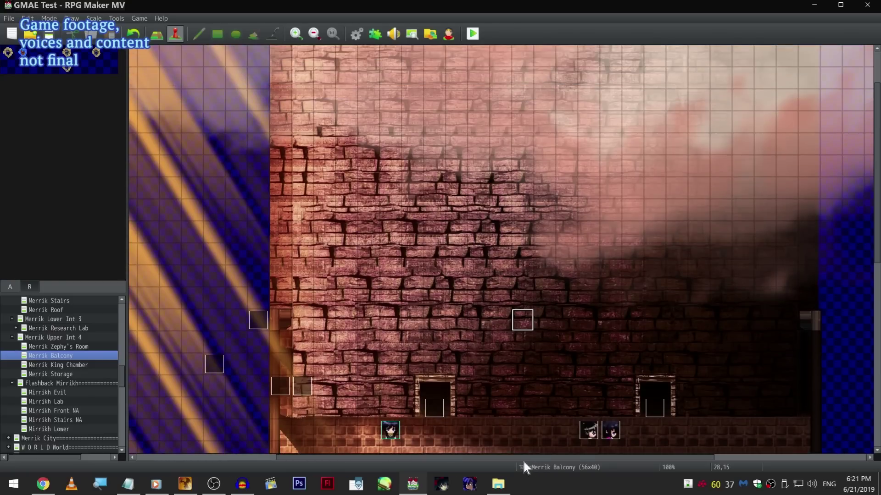
left_click_drag(634, 459, 672, 464)
scroll(459, 385, "down", 4)
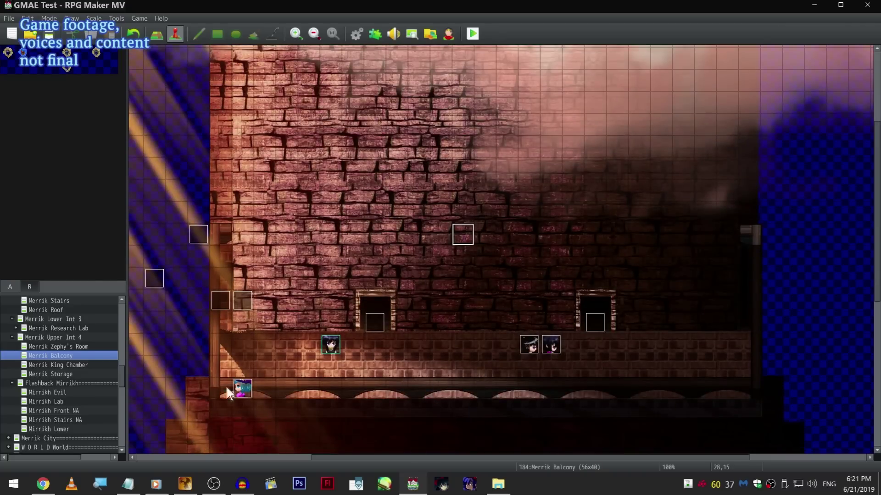
scroll(100, 367, "down", 2)
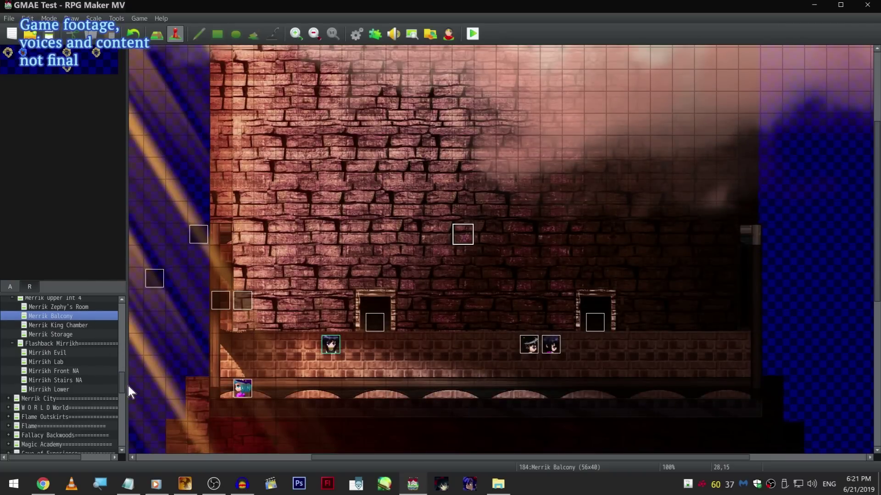
left_click_drag(123, 389, 126, 382)
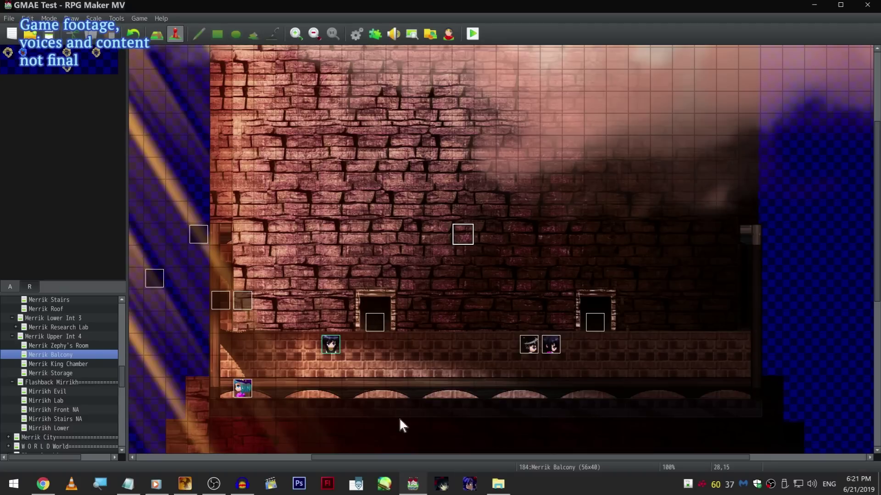
left_click_drag(343, 460, 242, 467)
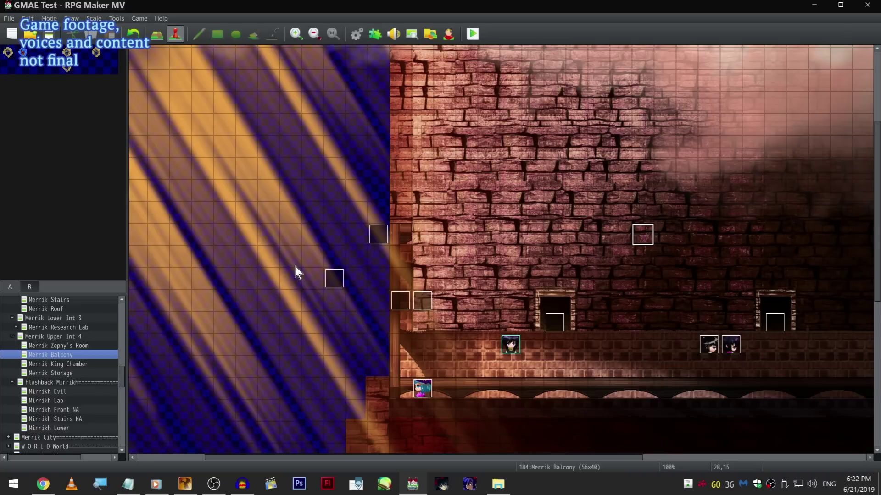
Examine the upper brick wall, clouds and light beams of the Merrik Balcony map.
scroll(295, 266, "up", 1)
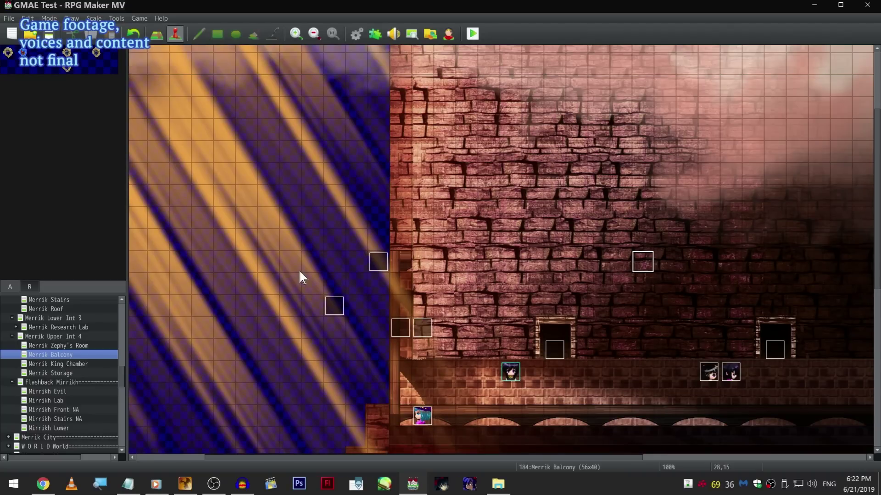
scroll(299, 272, "up", 3)
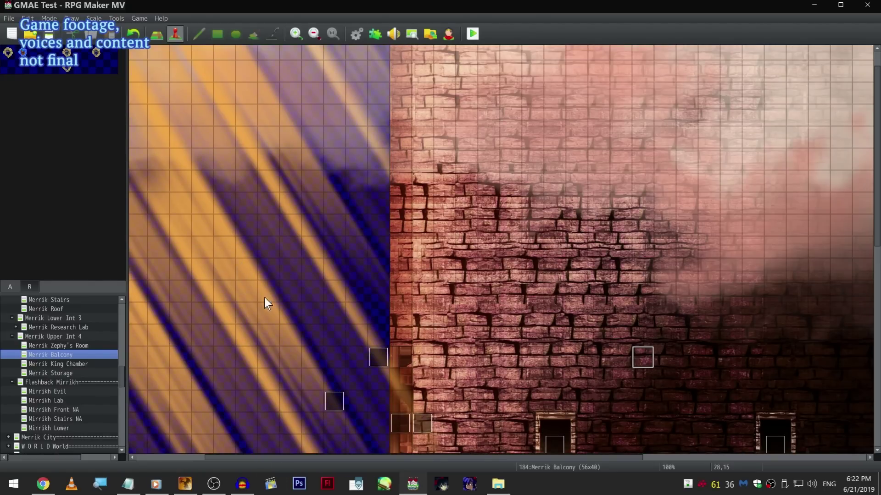
scroll(123, 379, "up", 1)
left_click_drag(123, 376, 117, 392)
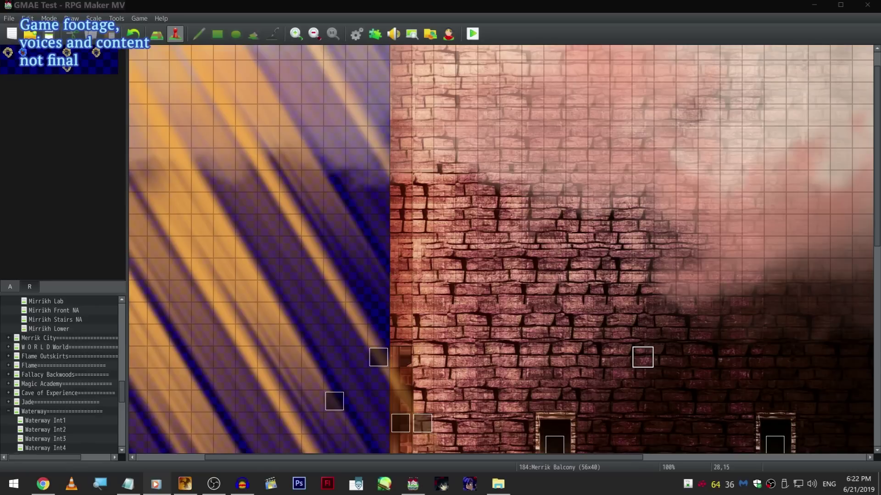
left_click(233, 284)
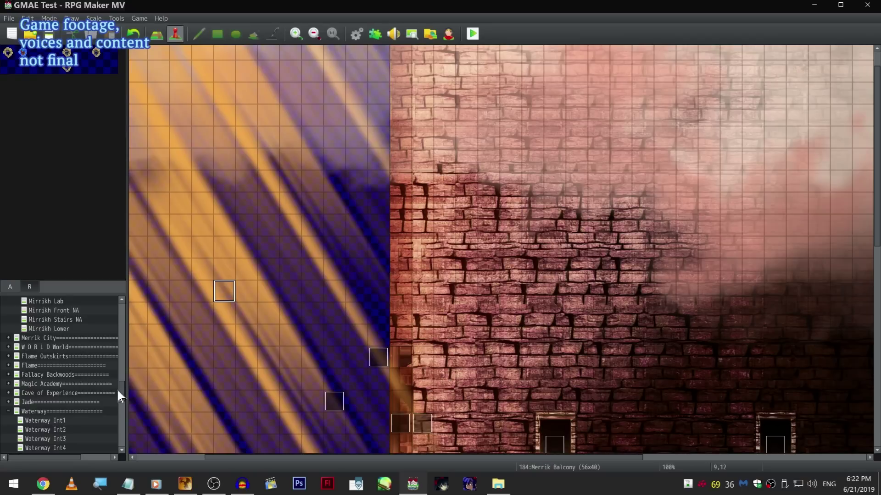
Look through the project's map list and open the Merrik Akira's & Kids Room map.
left_click_drag(122, 393, 121, 312)
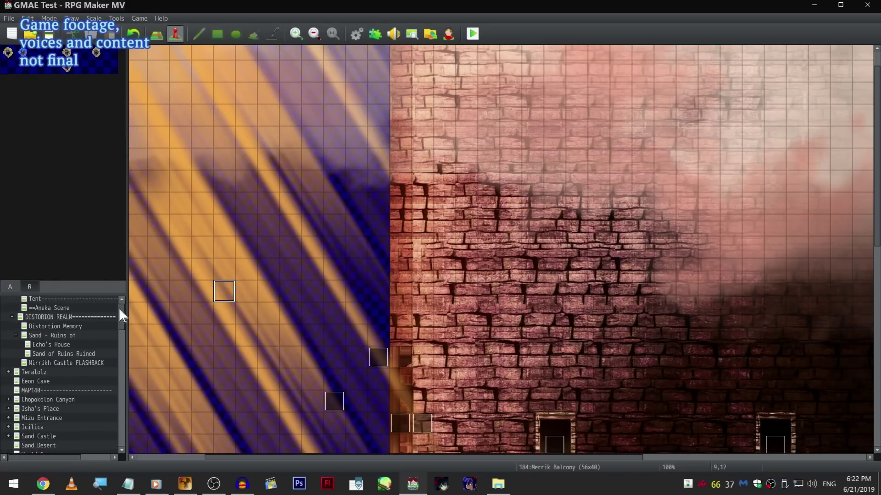
scroll(95, 418, "down", 2)
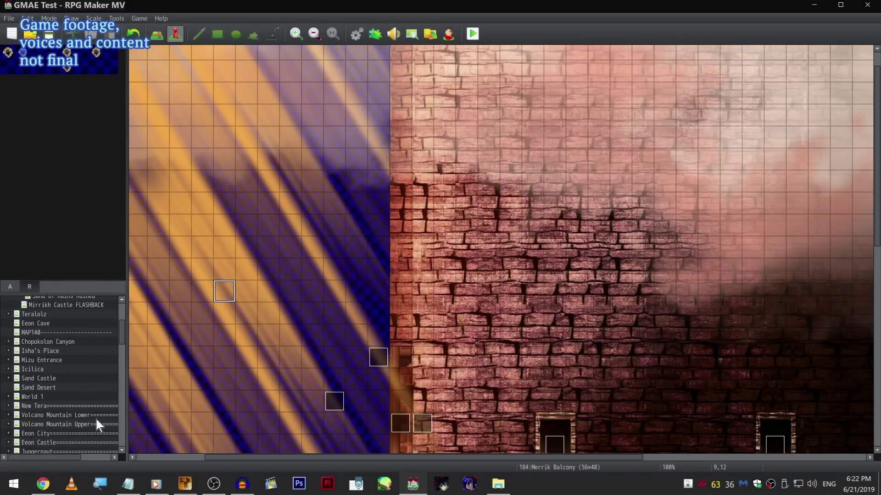
scroll(95, 417, "down", 5)
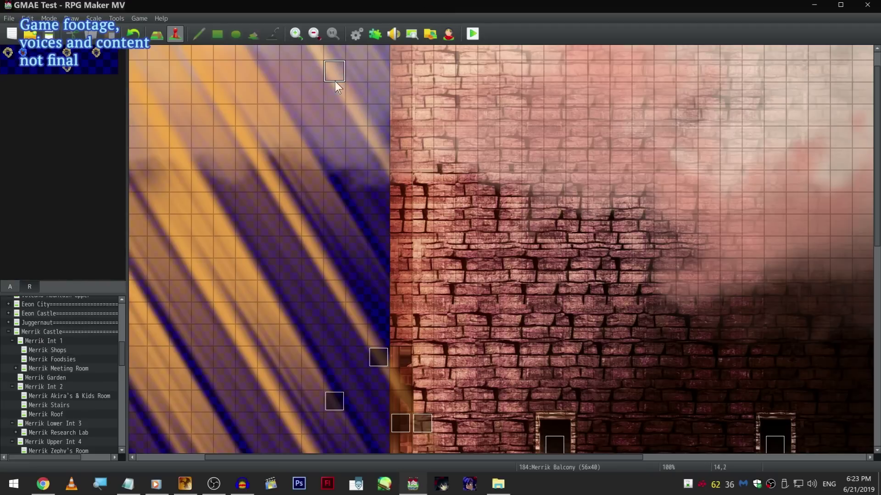
scroll(334, 81, "up", 1)
scroll(100, 407, "down", 2)
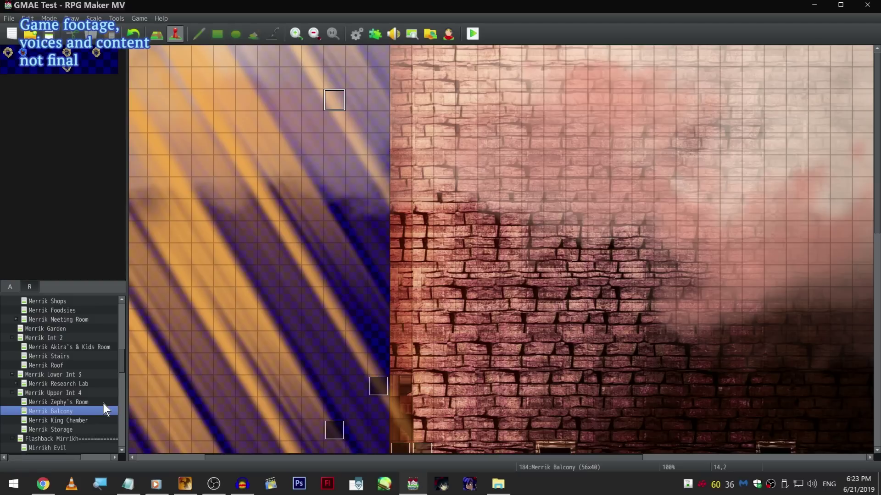
scroll(106, 399, "up", 2)
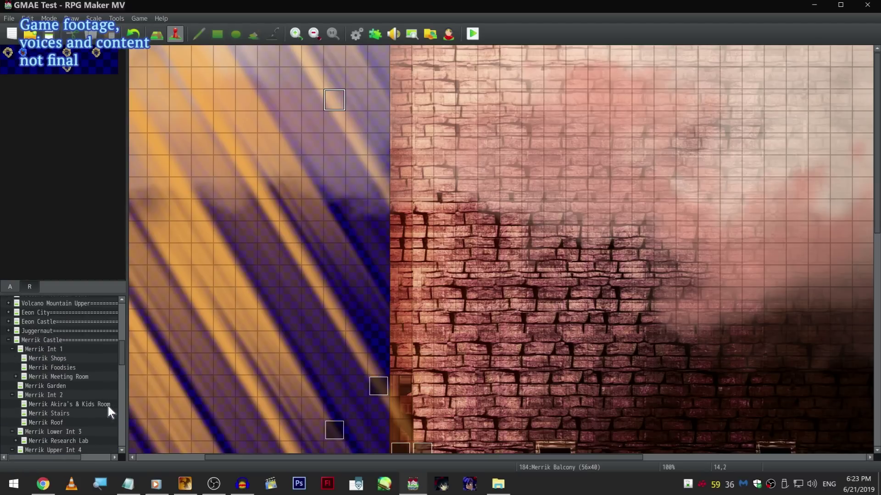
left_click(108, 405)
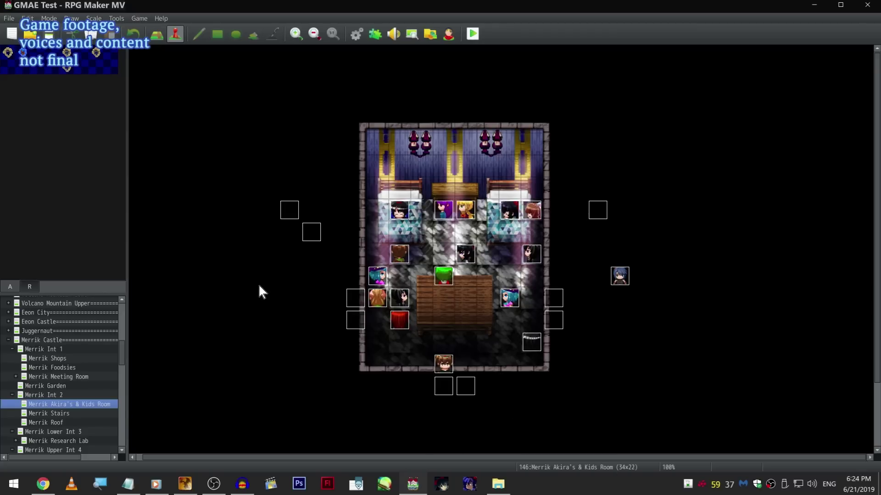
Open the Merrik Castle map and view its entrance and character events.
left_click_drag(122, 355, 123, 352)
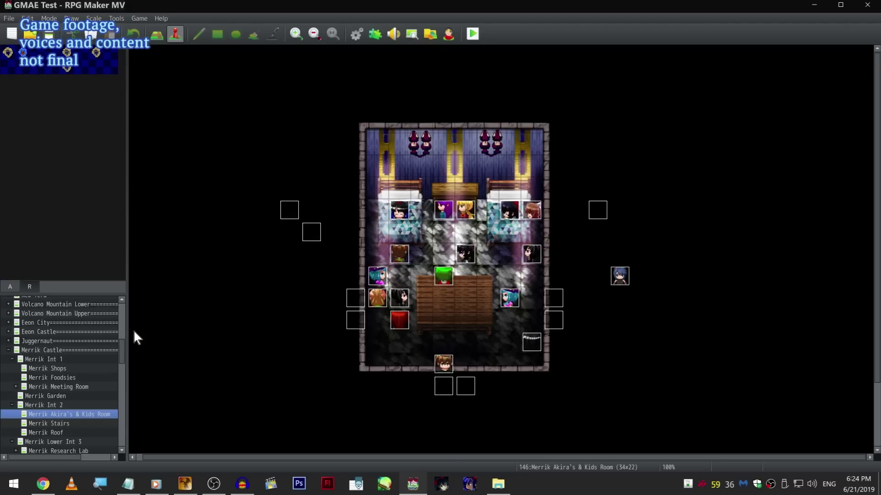
left_click(108, 351)
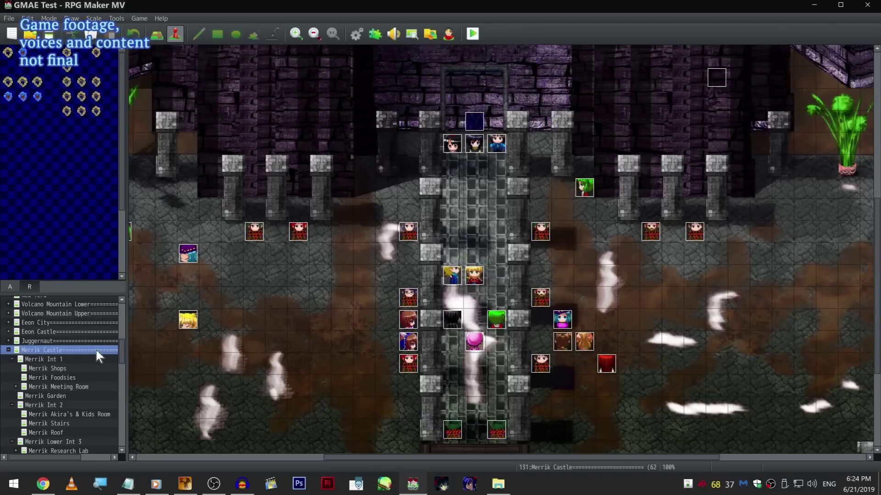
scroll(118, 352, "up", 2)
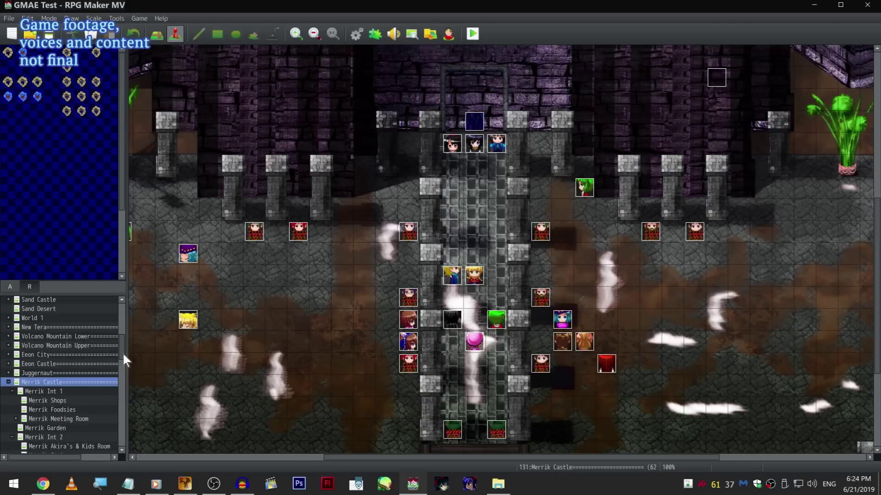
scroll(136, 344, "up", 2)
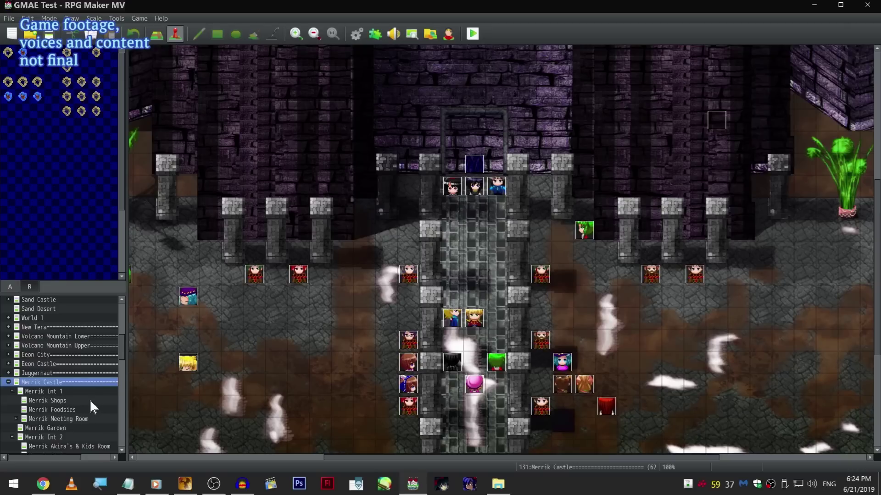
Collapse the Merrik Castle group in the map list and bring the Merrik Castle map back into view.
scroll(91, 401, "down", 1)
double_click(85, 350)
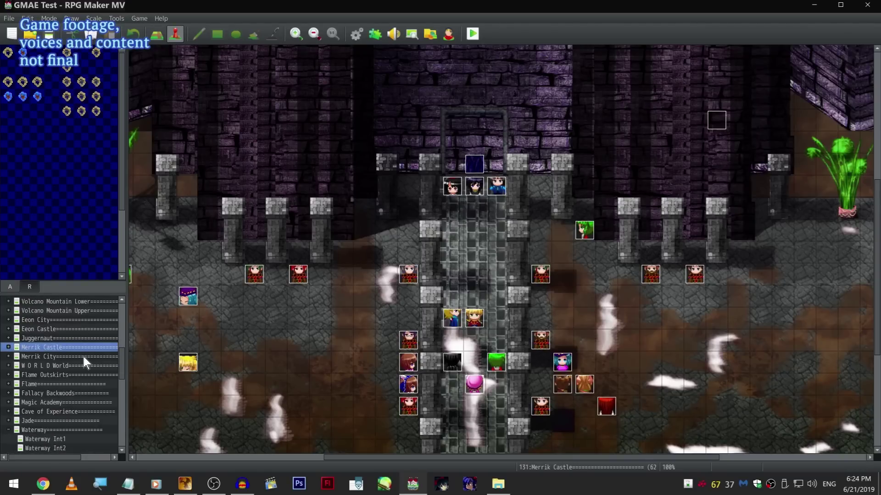
right_click(76, 349)
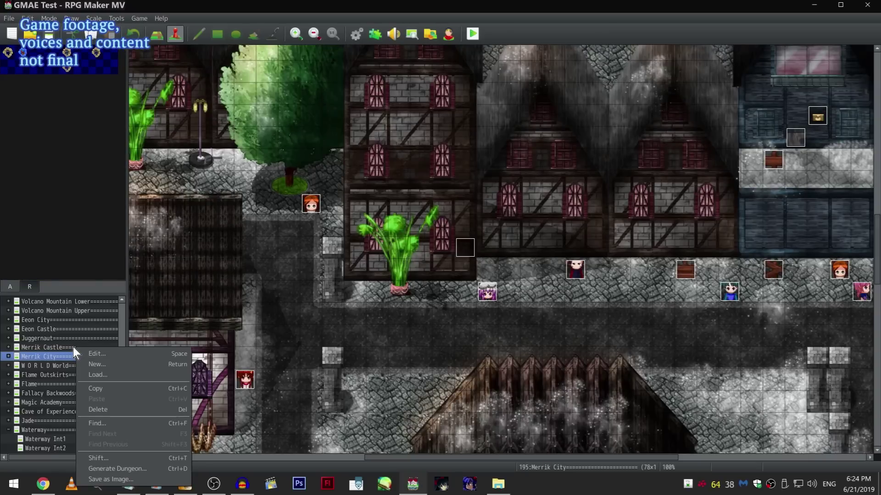
left_click(73, 348)
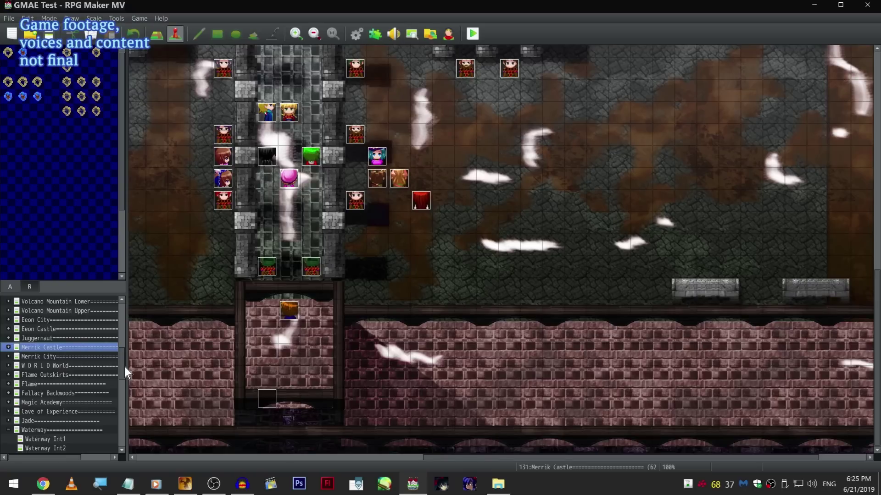
Examine the Merrik Castle courtyard along the central stone walkway up to the castle entrance.
scroll(223, 320, "up", 3)
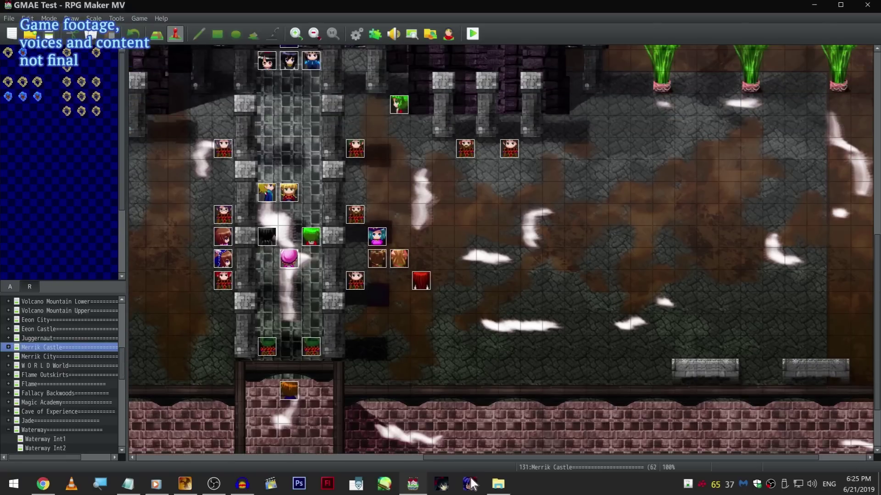
left_click_drag(497, 457, 438, 457)
scroll(428, 227, "up", 2)
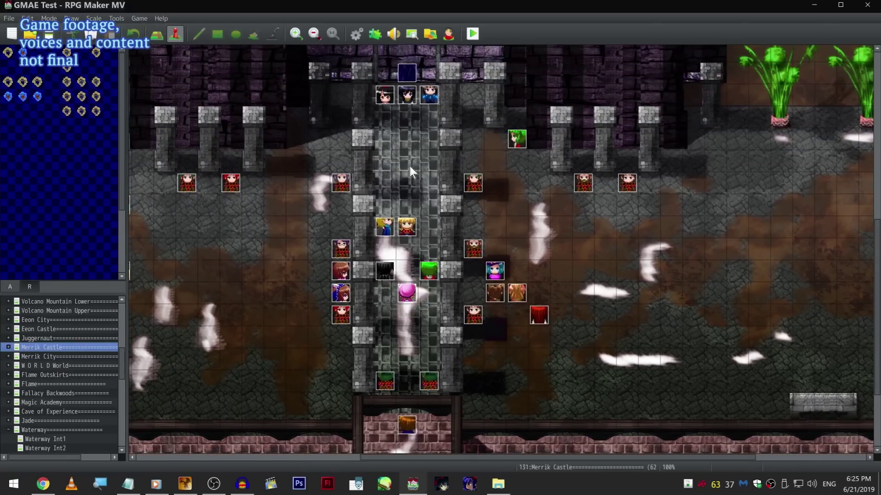
scroll(422, 199, "up", 2)
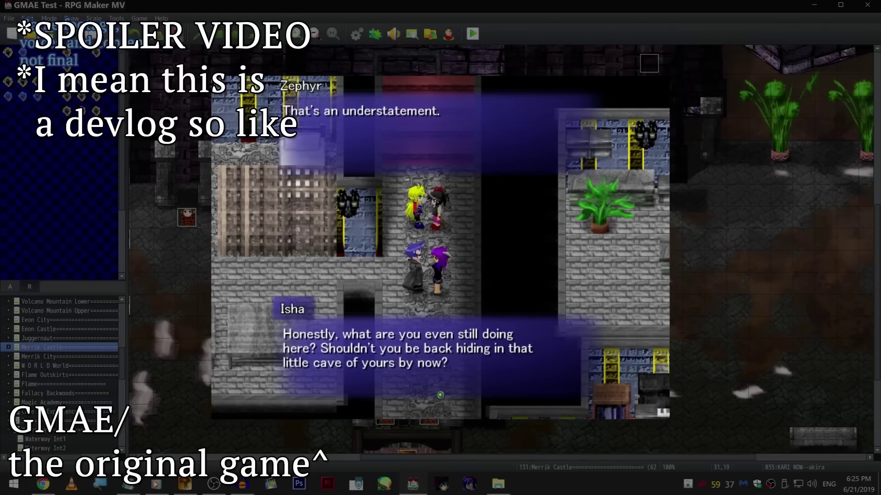
Advance the remade castle cutscene through the dialogue between Akira, Cronan, Isha and Zephyr.
key("Return")
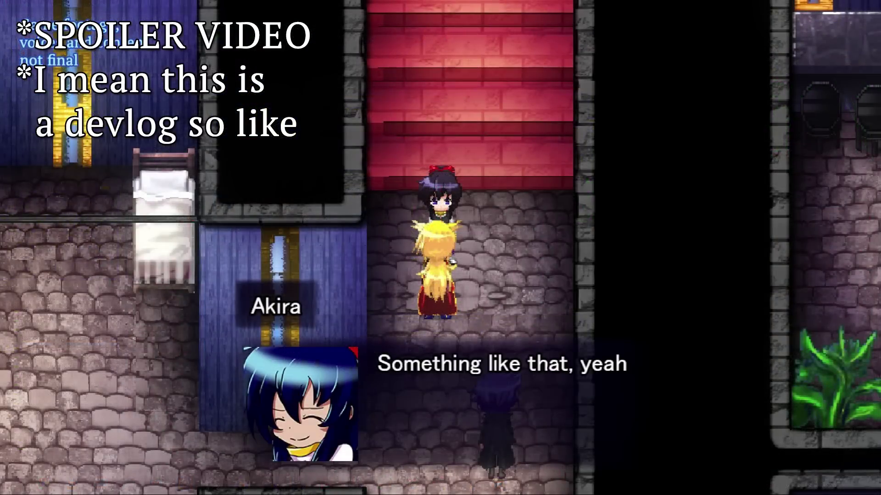
key("Return")
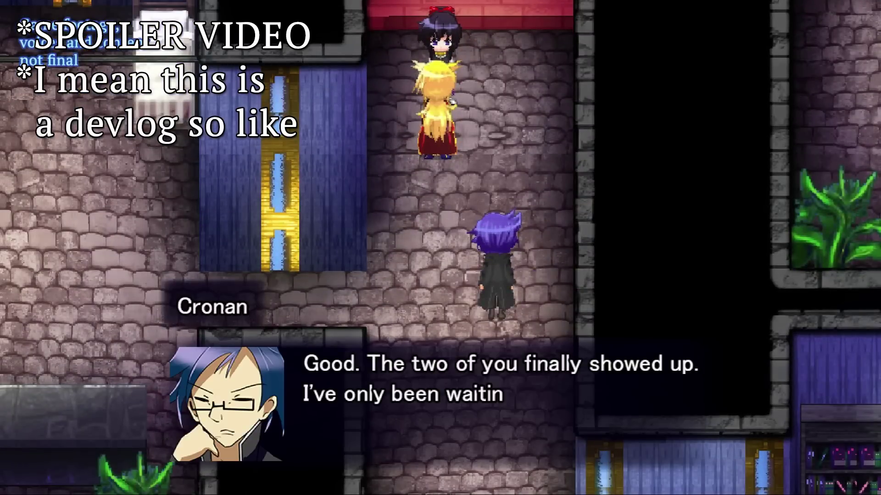
key("Return")
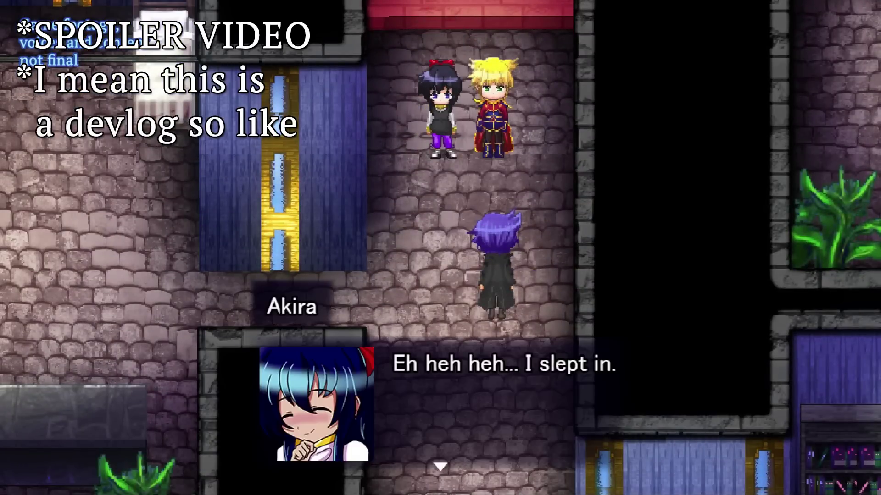
key("Return")
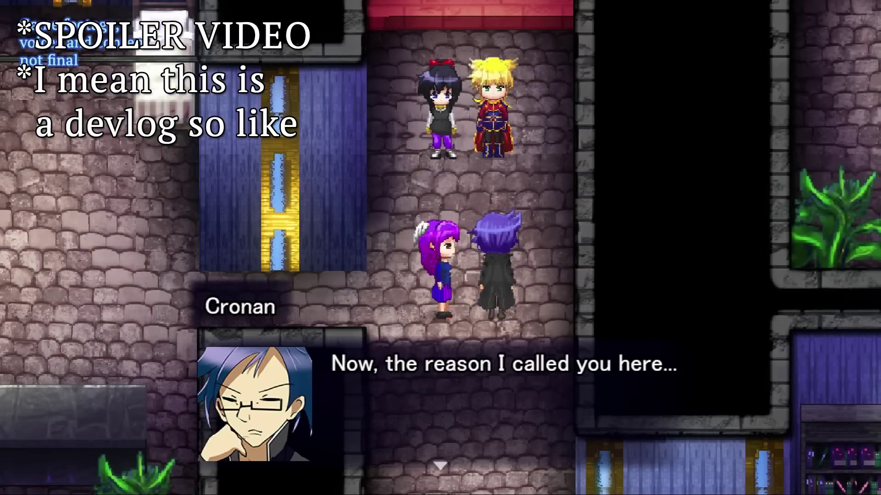
key("Return")
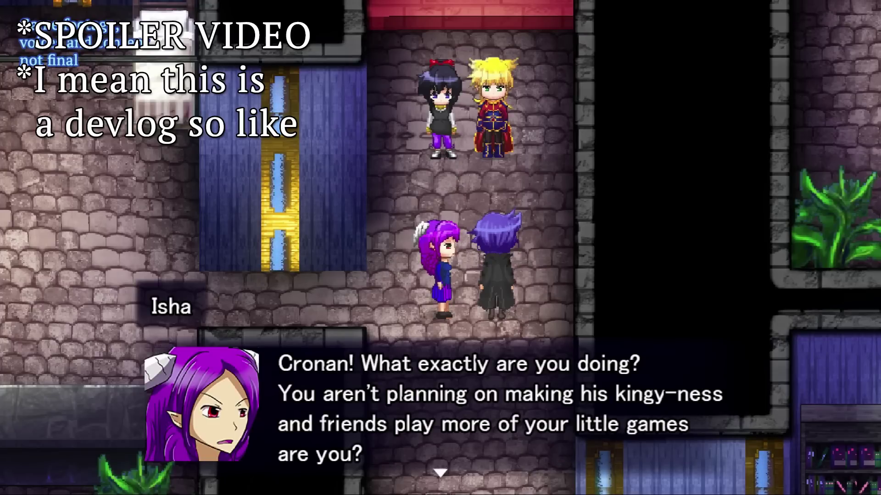
key("Return")
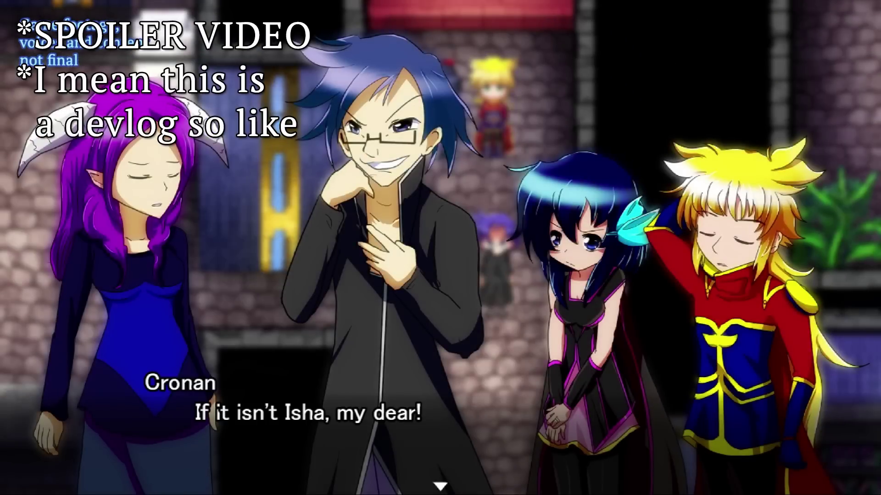
key("Return")
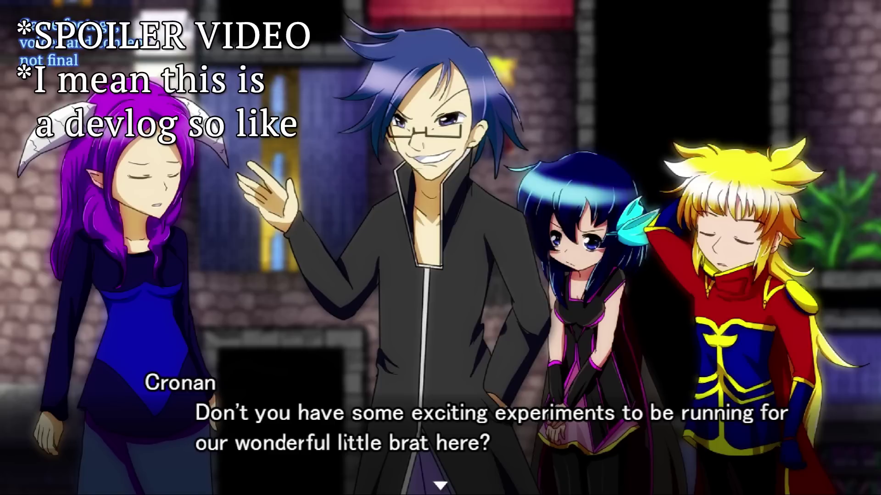
key("Return")
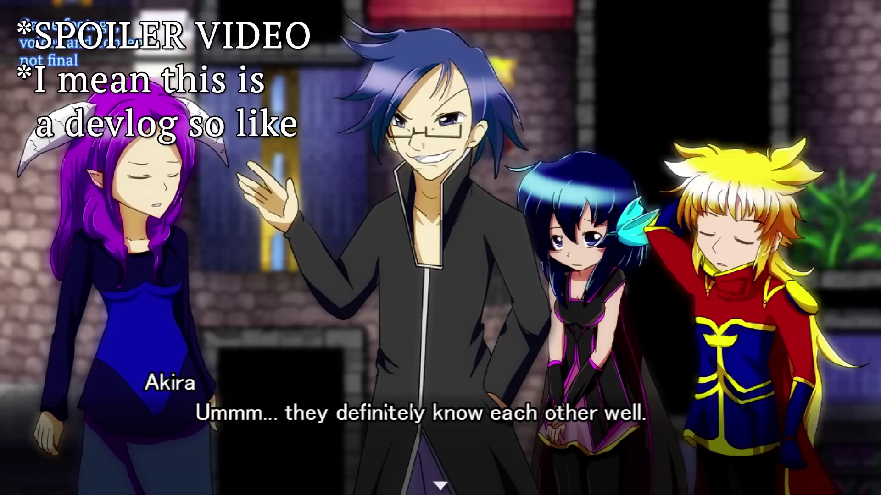
key("Return")
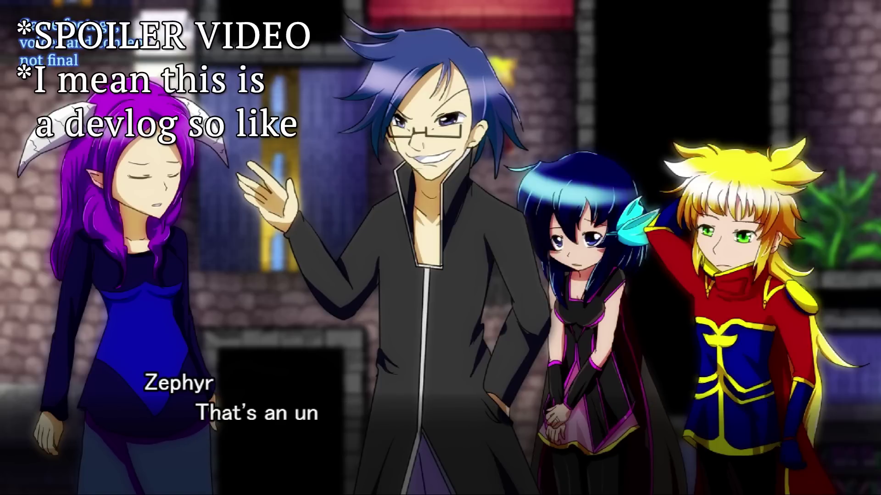